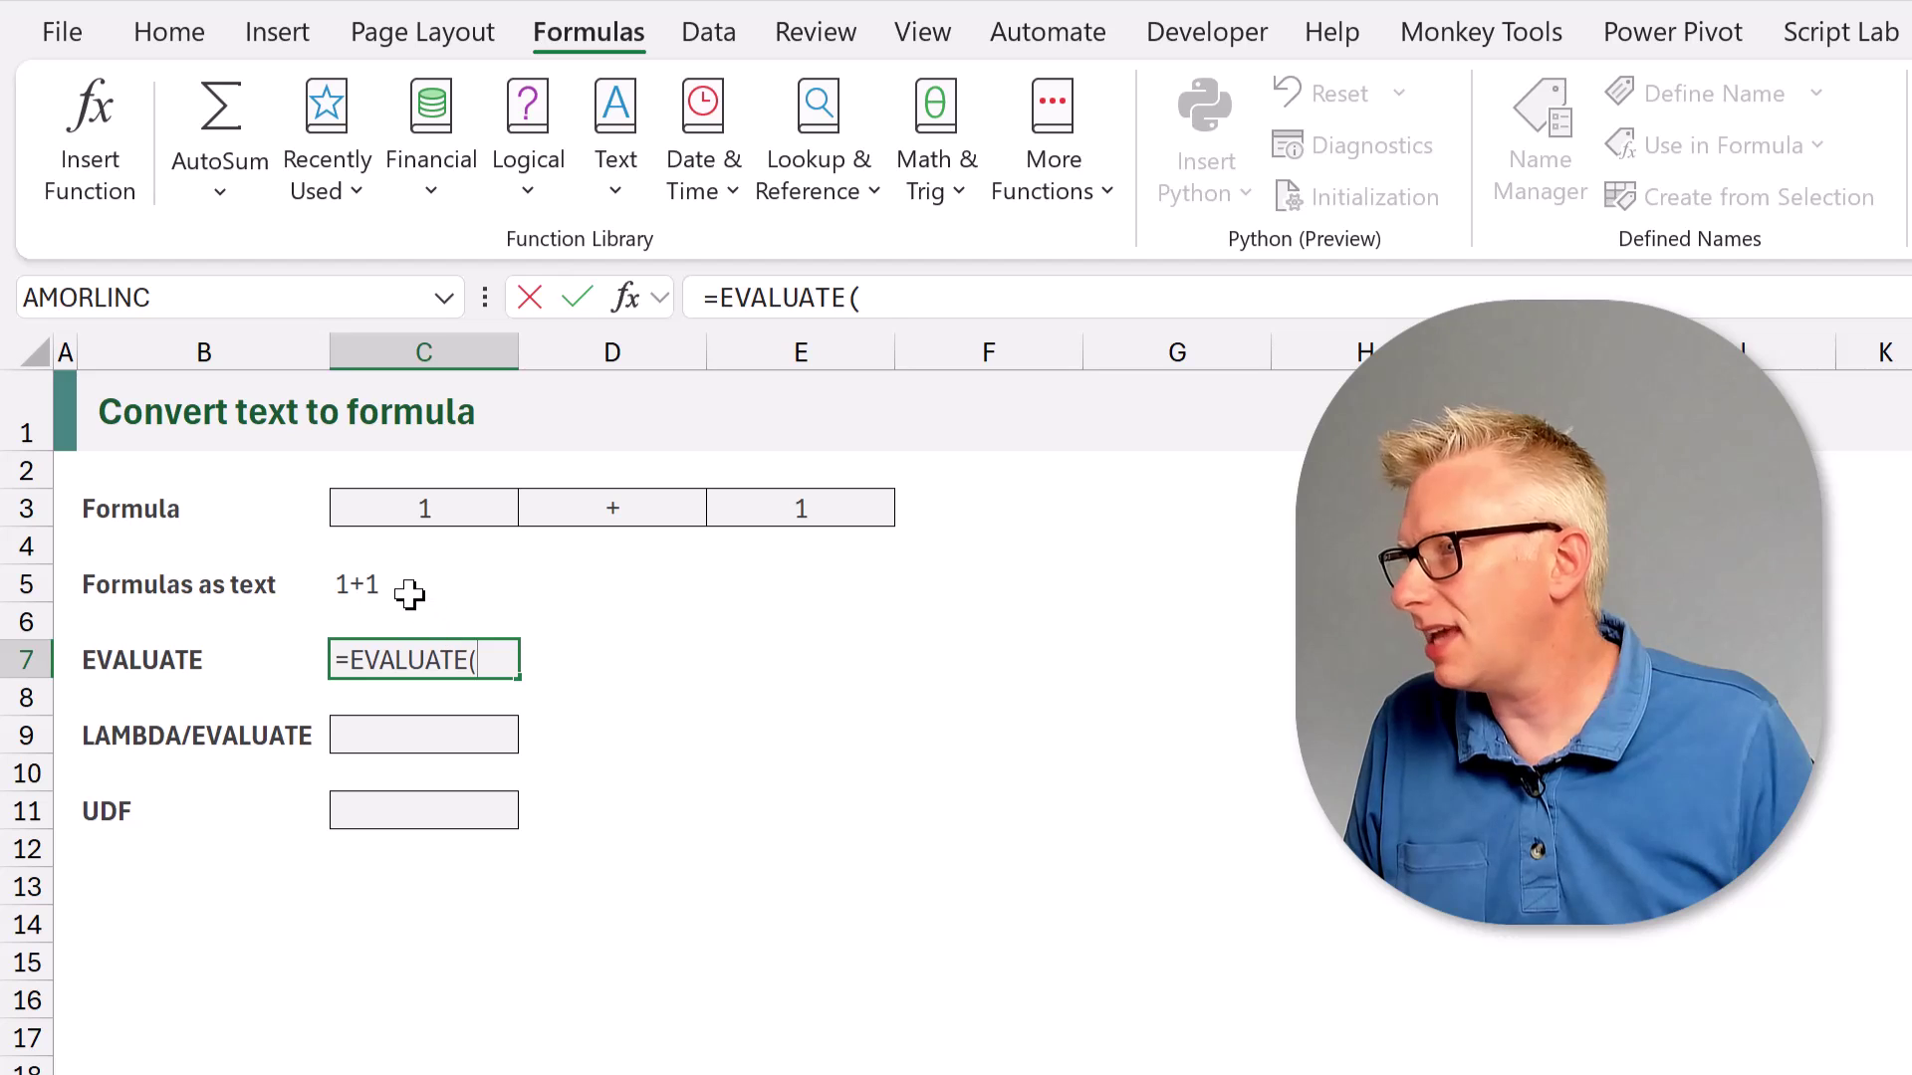
Try to evaluate the text formula directly by entering =EVALUATE(C5) in cell C7
{"action": "type", "text": ")"}
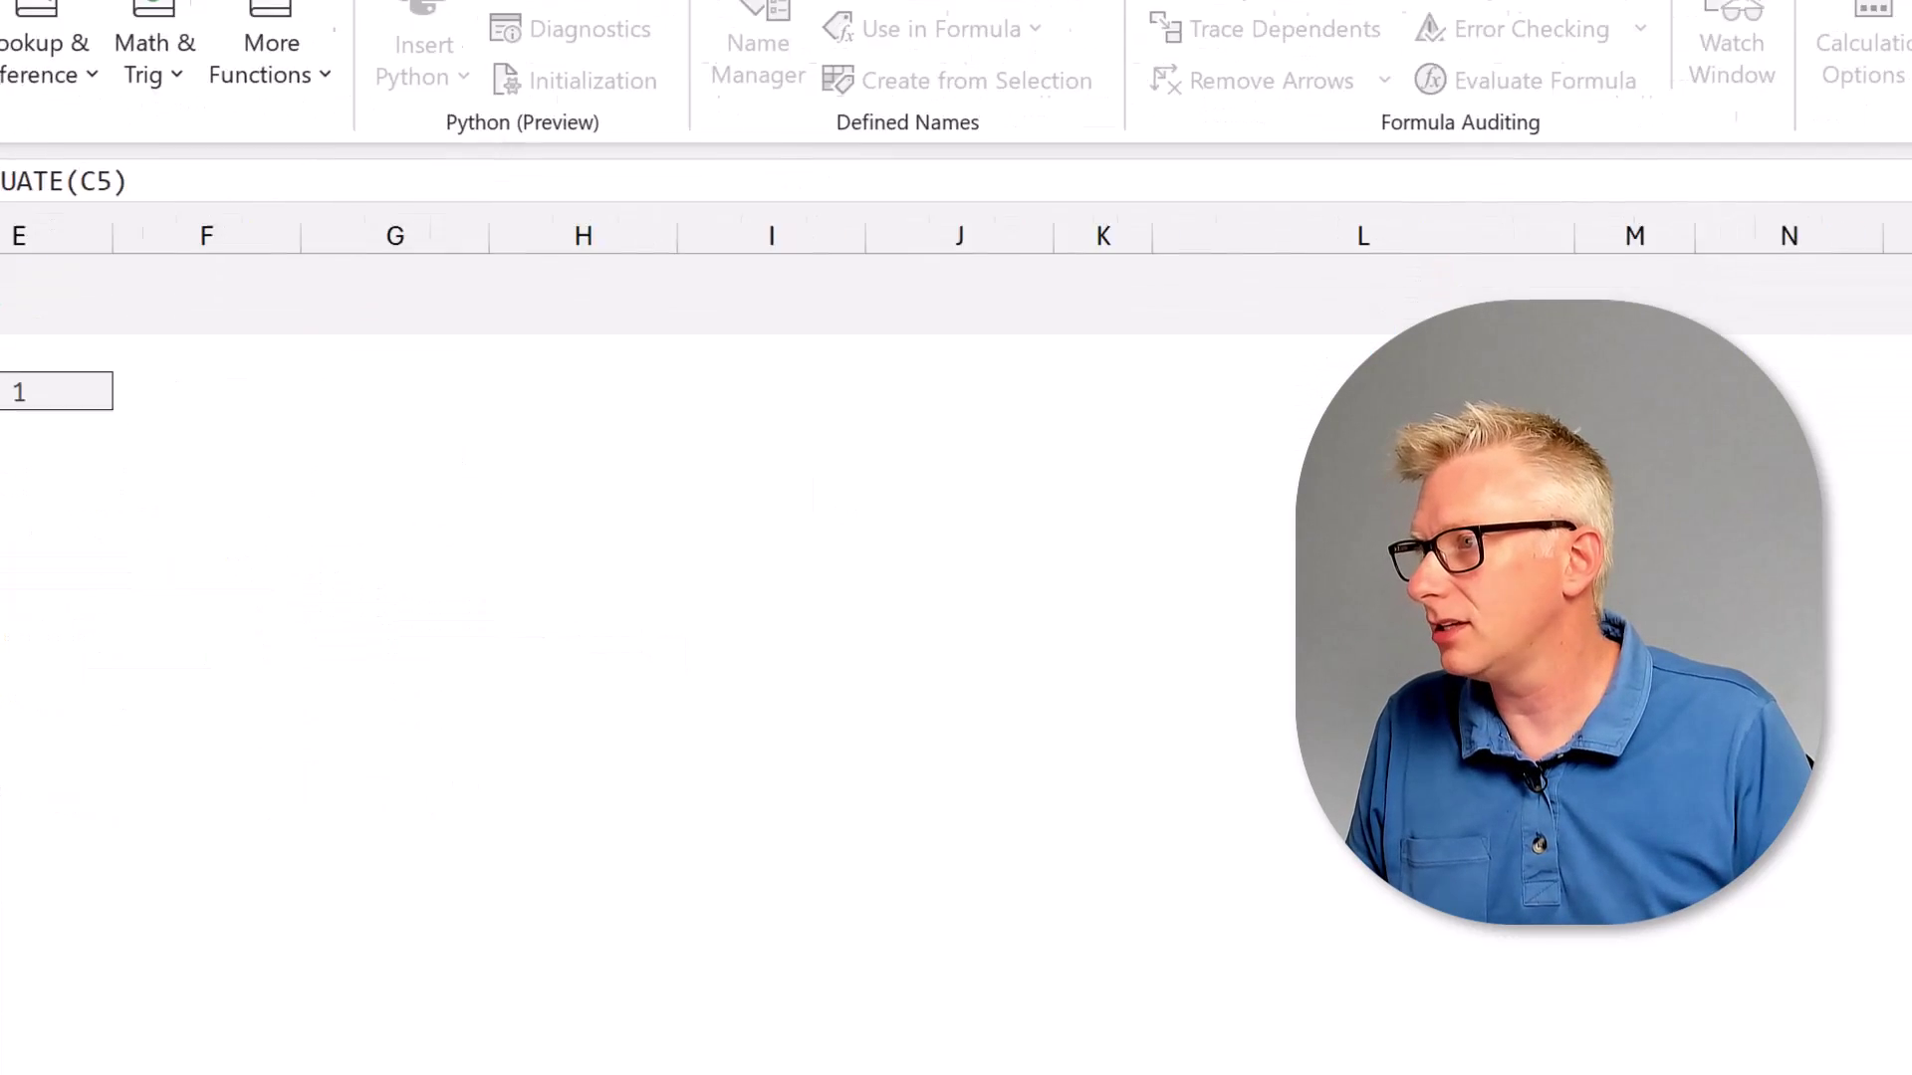
{"action": "key", "text": "Return"}
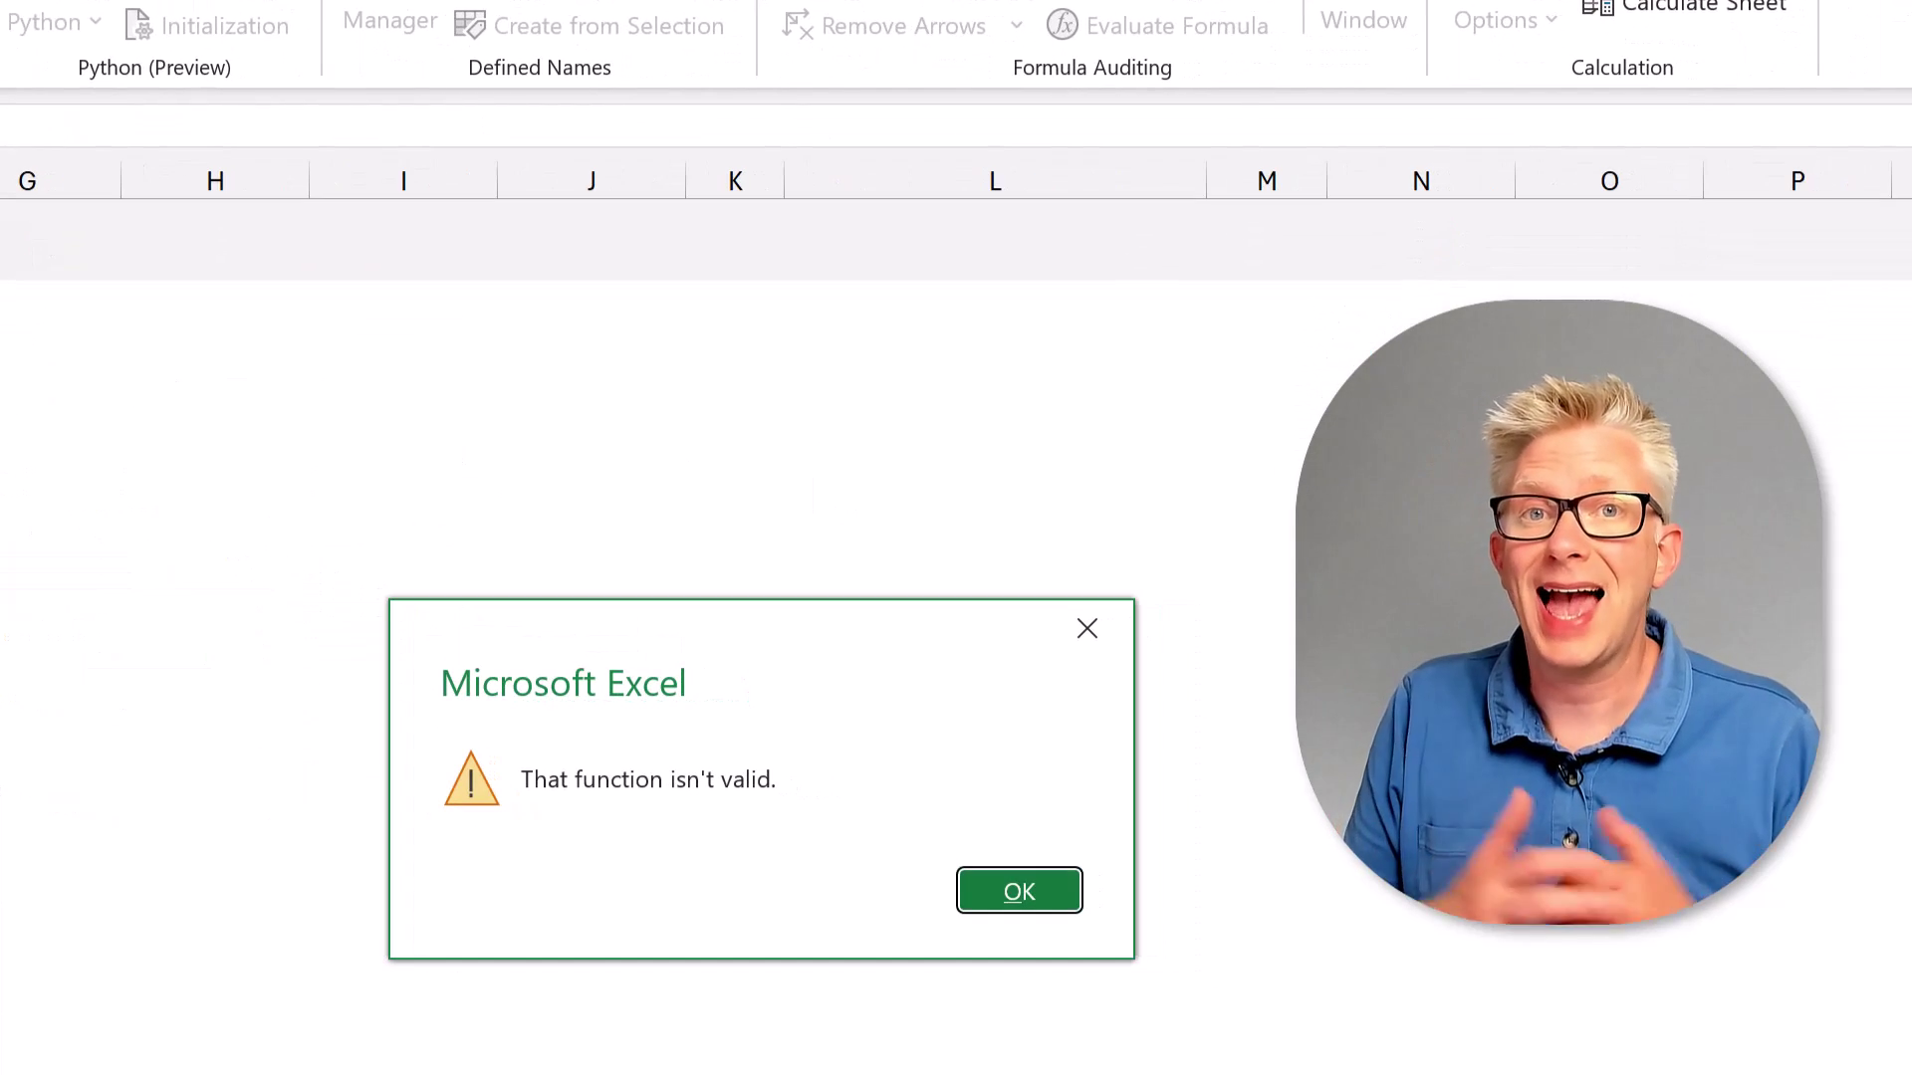
{"action": "left_click", "coordinate": [978, 901]}
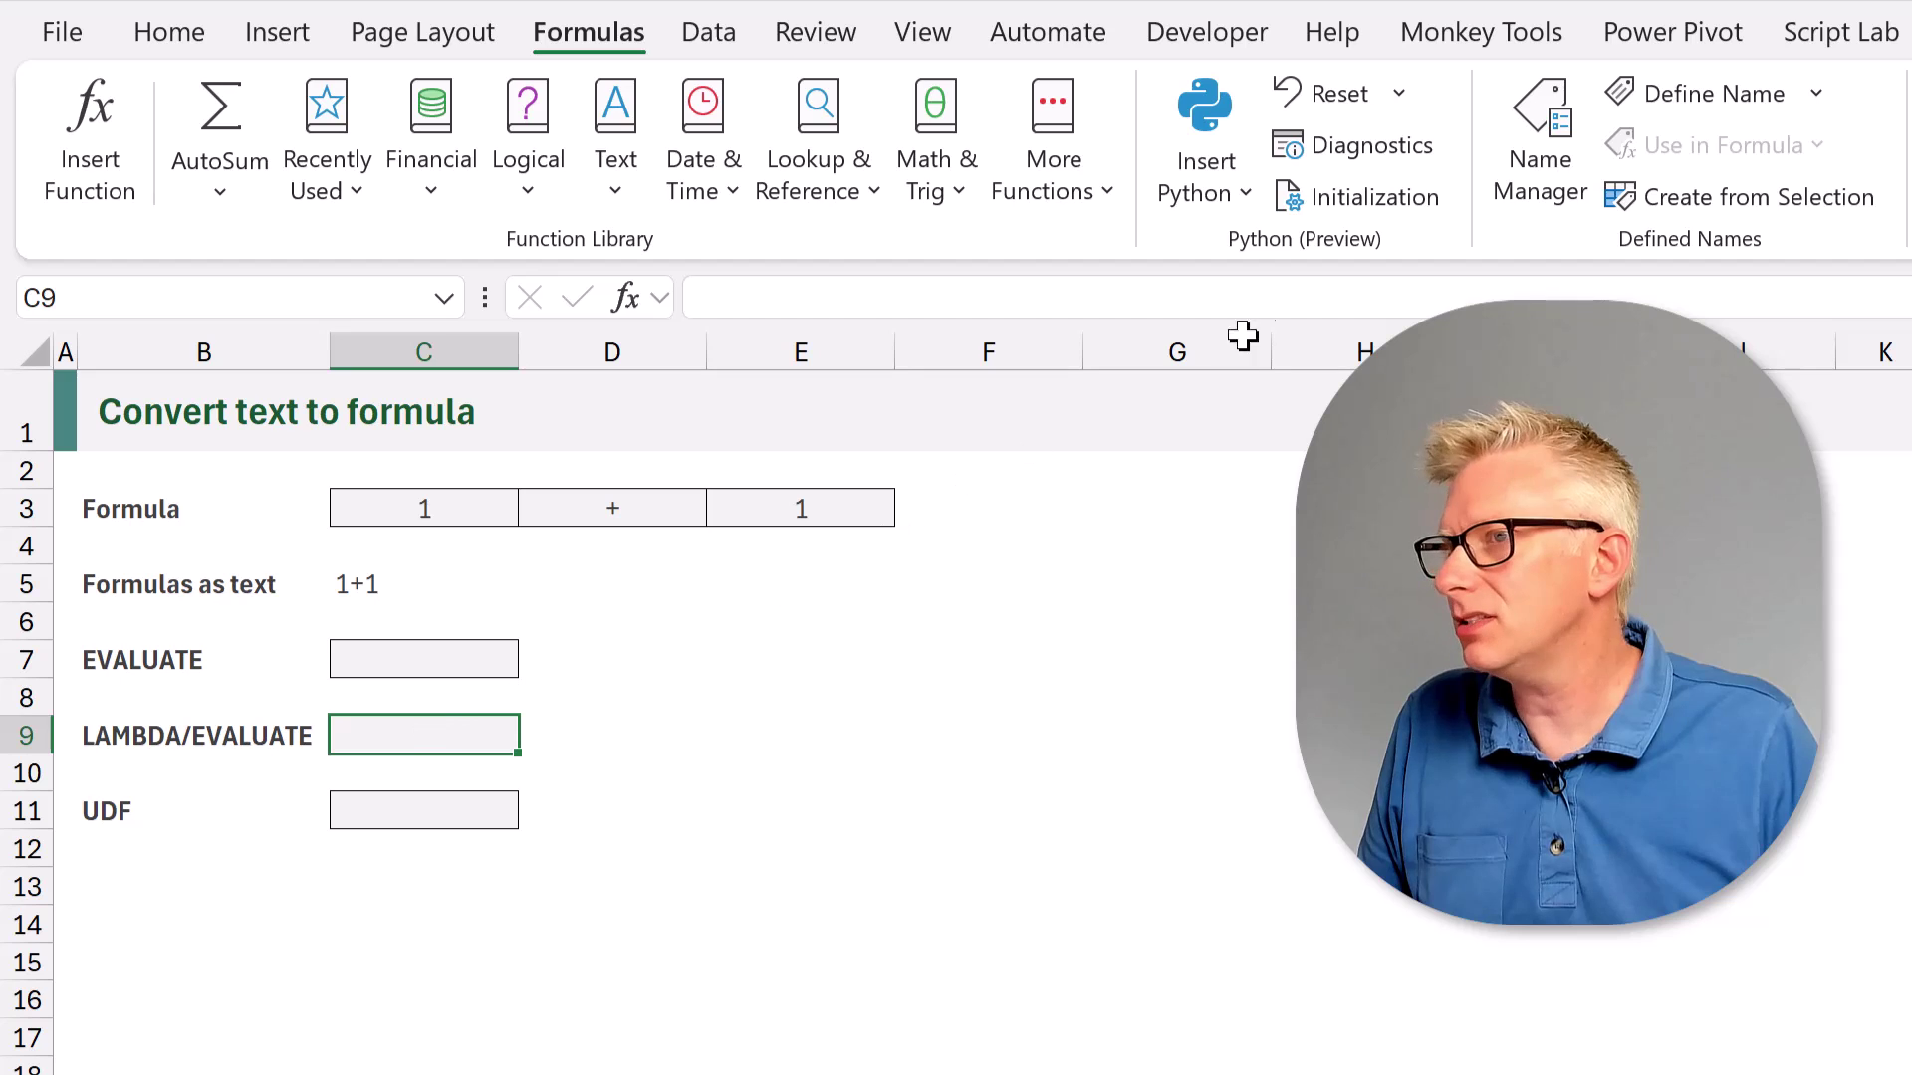
Define the workbook-scoped name fxTextToFormula, referring to =LAMBDA(string,EVALUATE(string&T(NOW())))
{"action": "left_click", "coordinate": [1694, 94]}
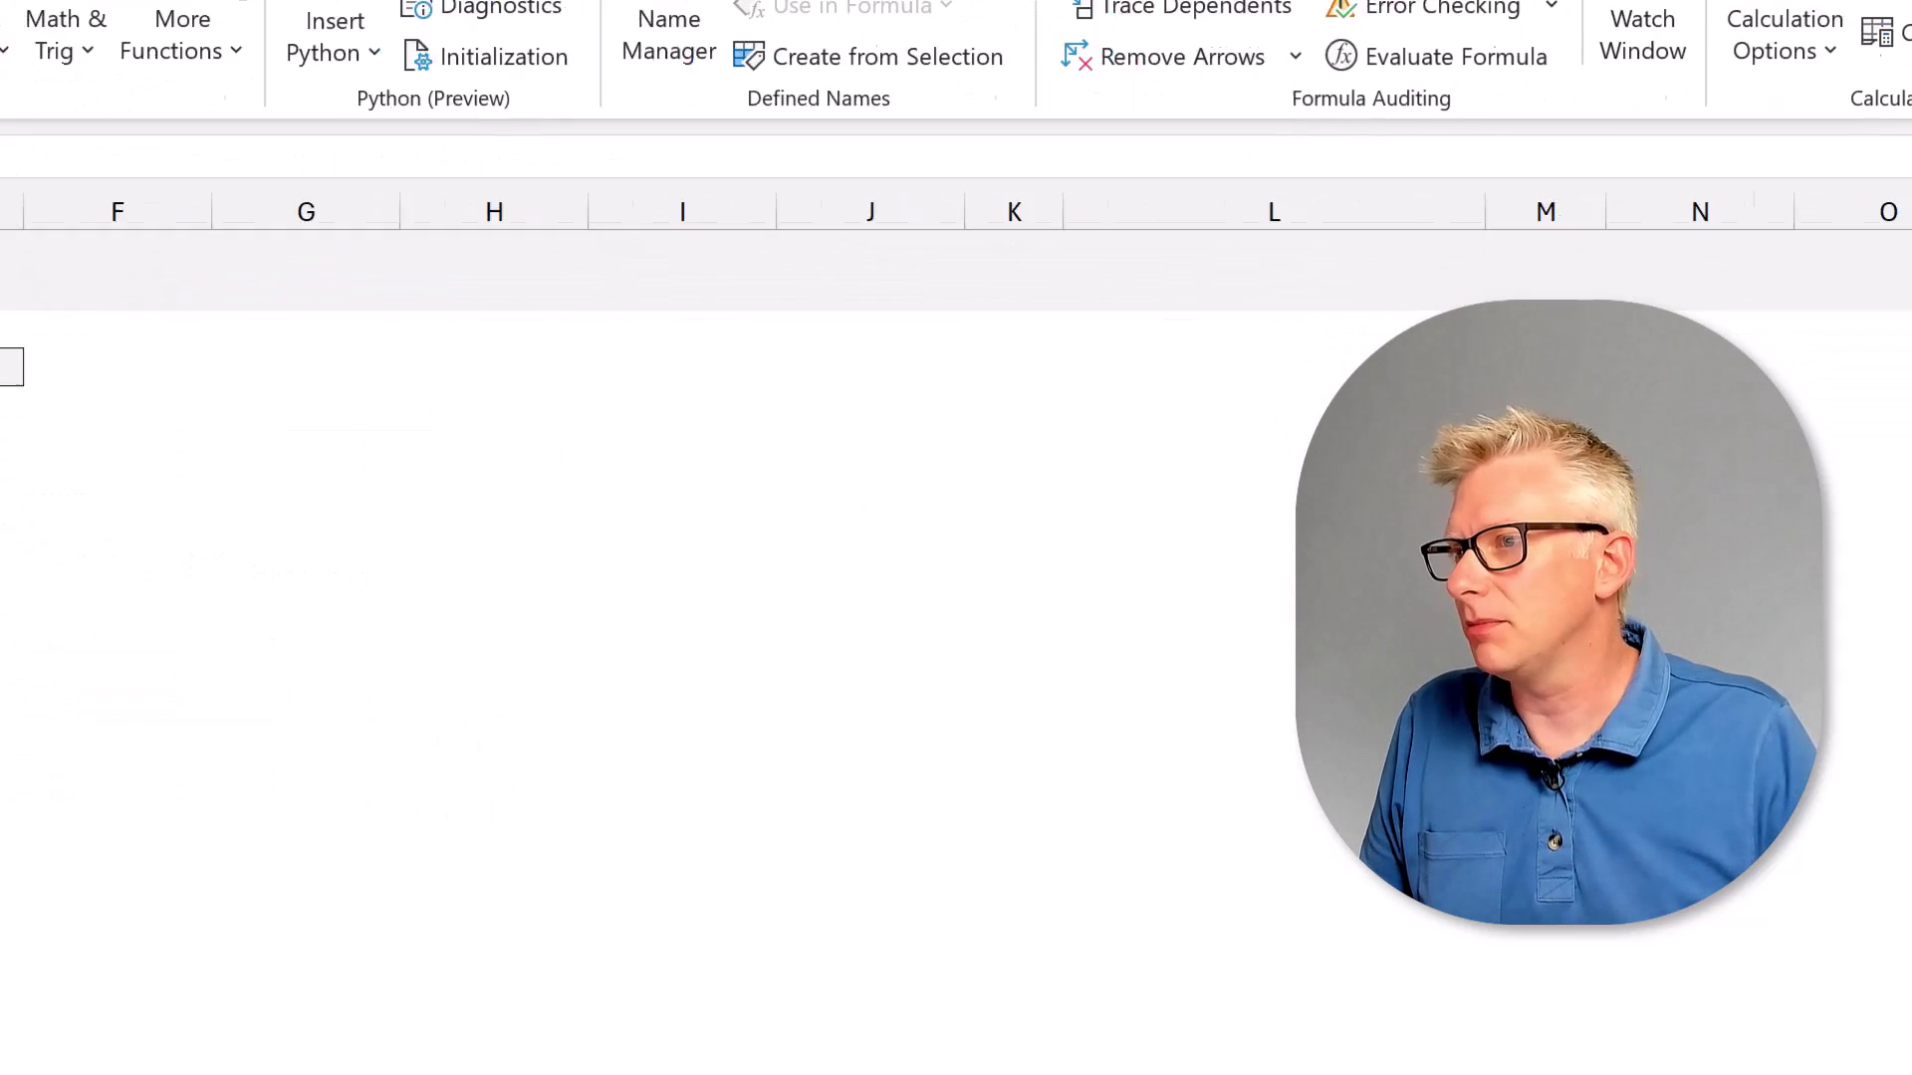
{"action": "type", "text": "fxTextToFormula"}
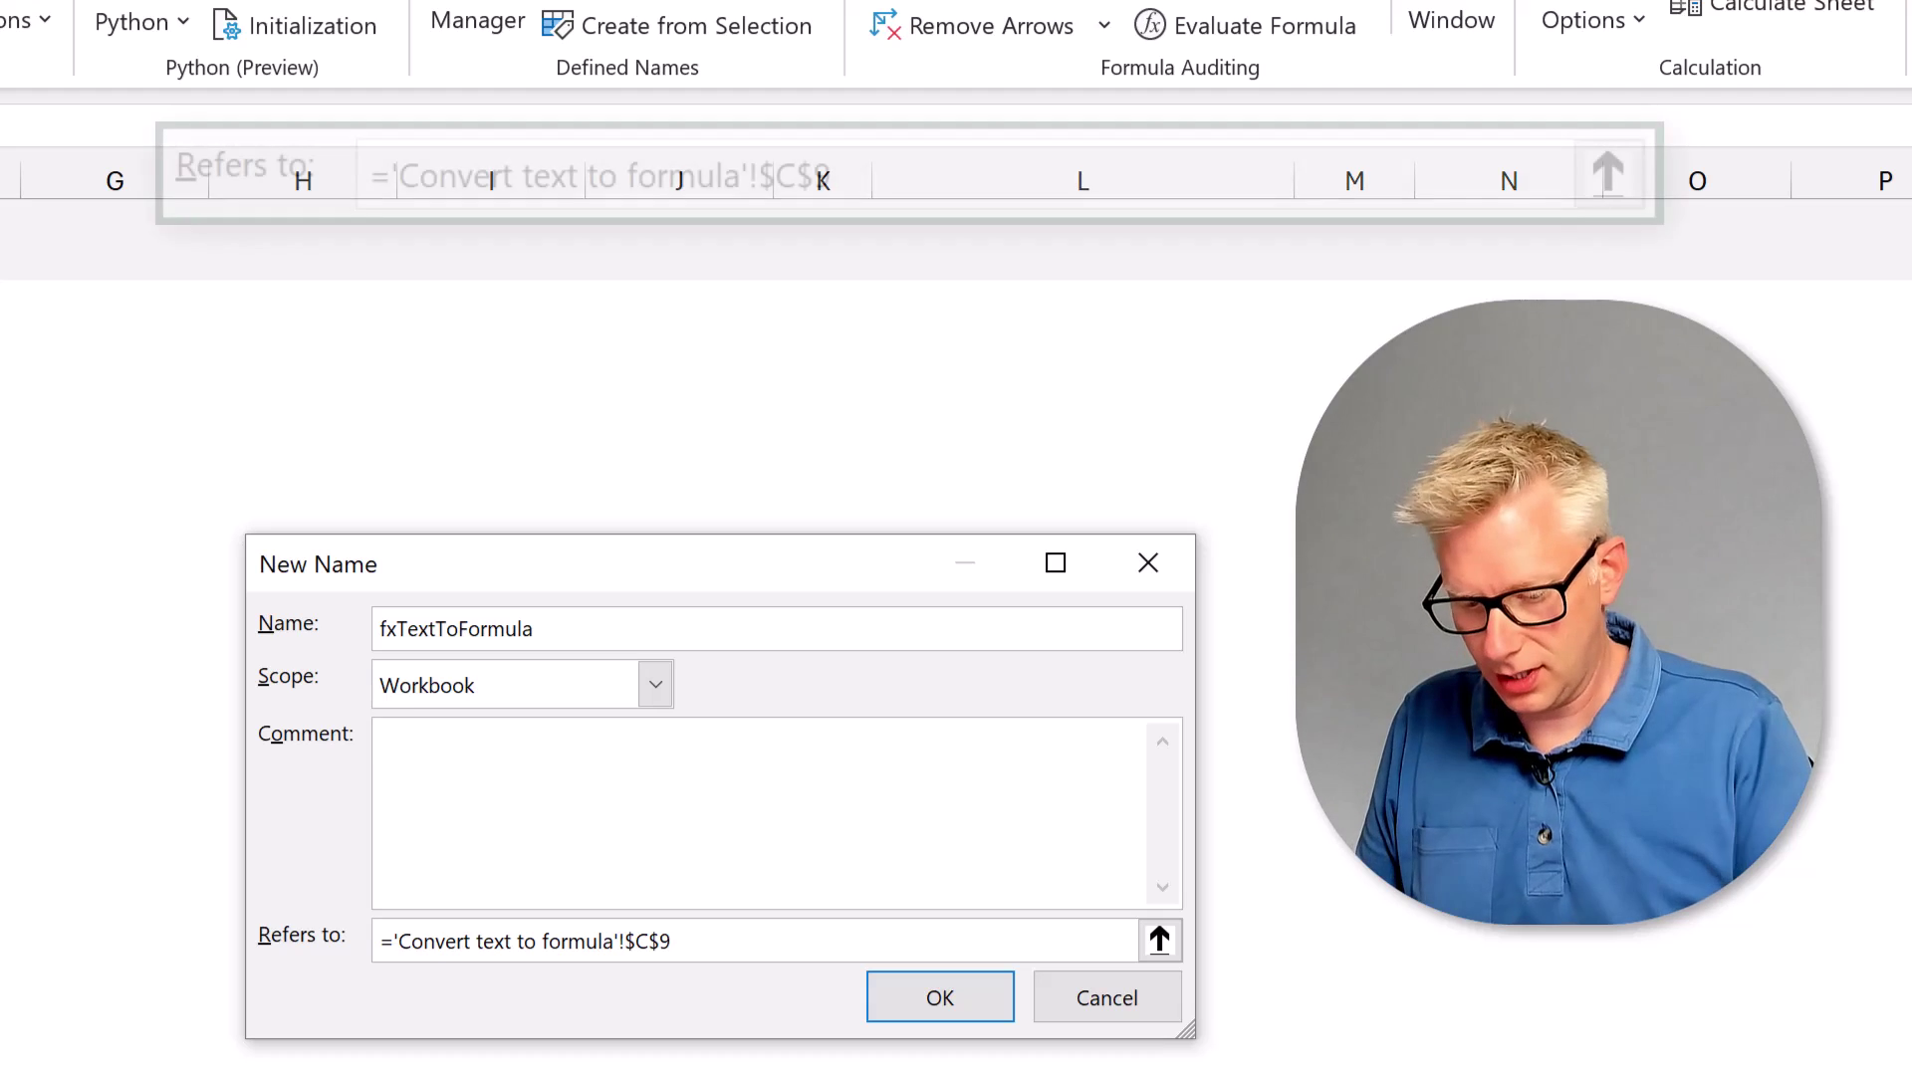
{"action": "key", "text": "Tab"}
{"action": "type", "text": "=LAMBDA"}
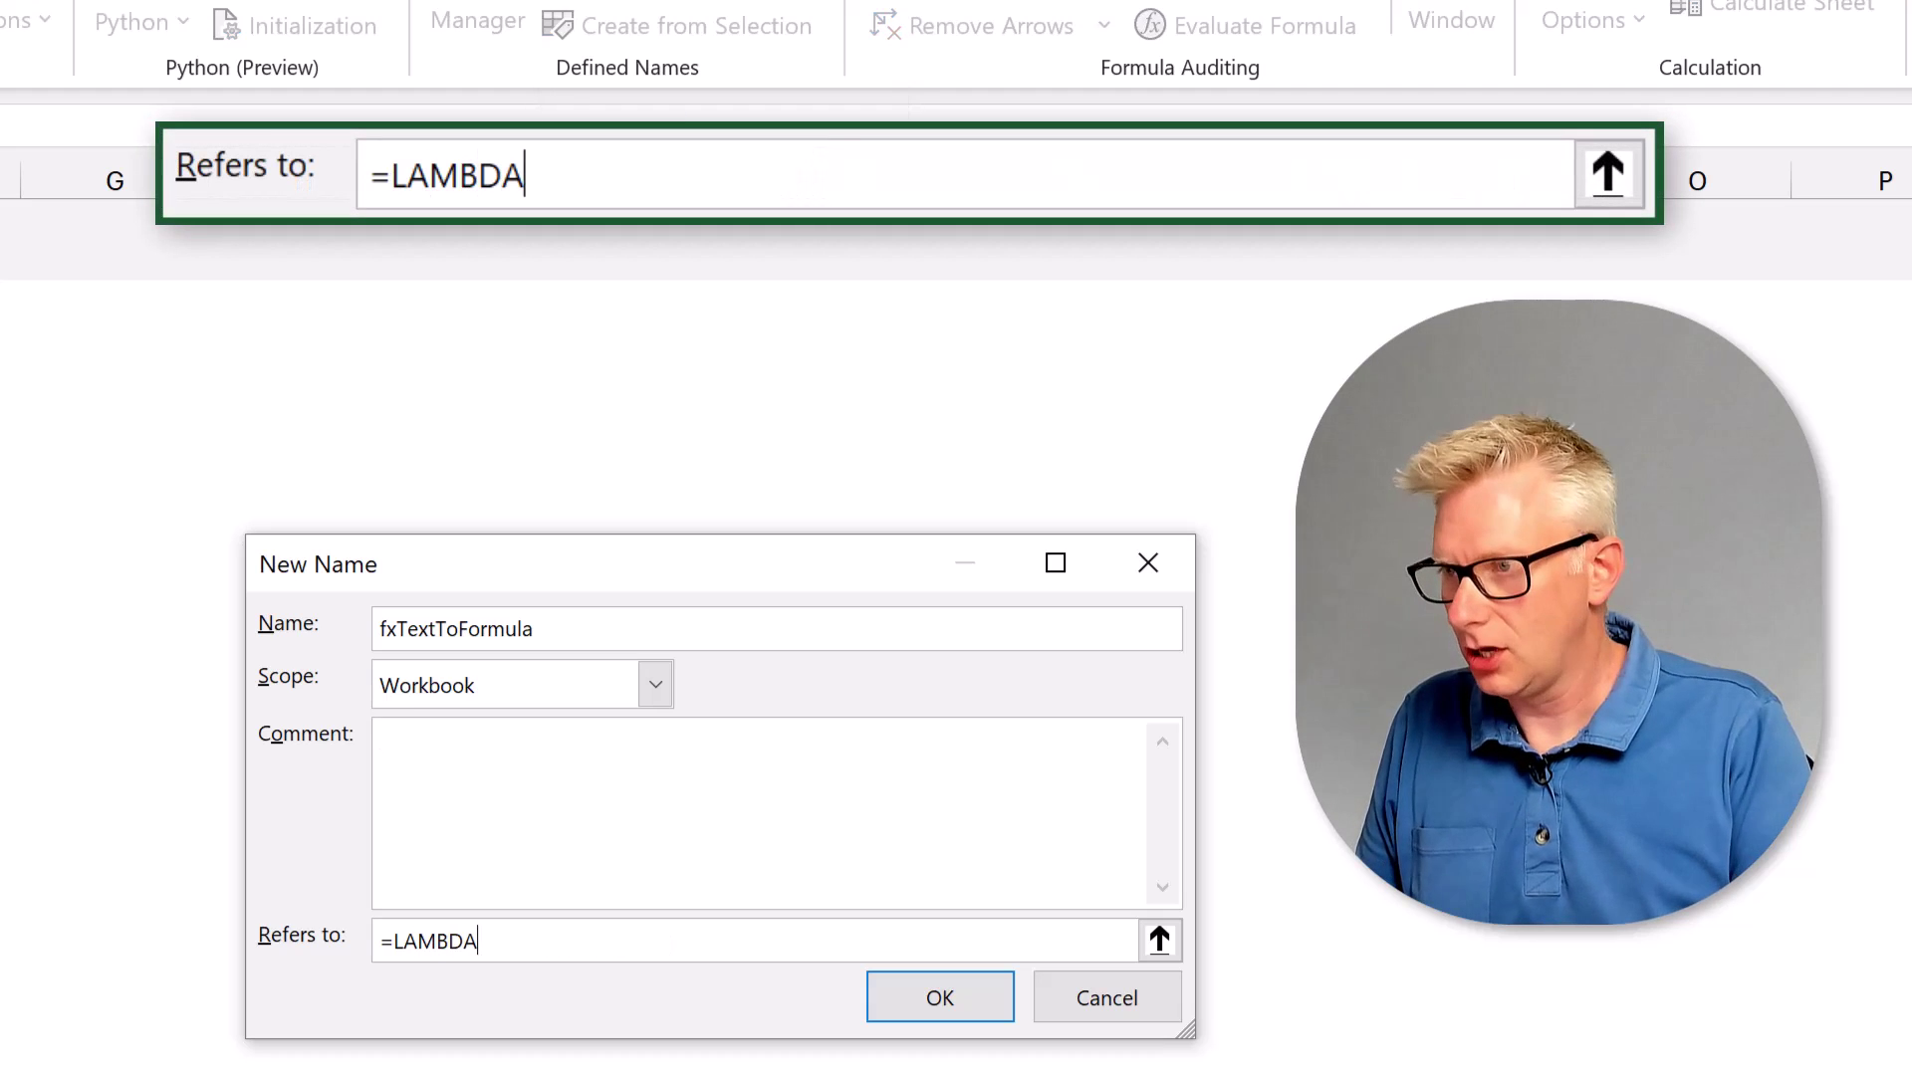
{"action": "type", "text": "(string,EVALUATE("}
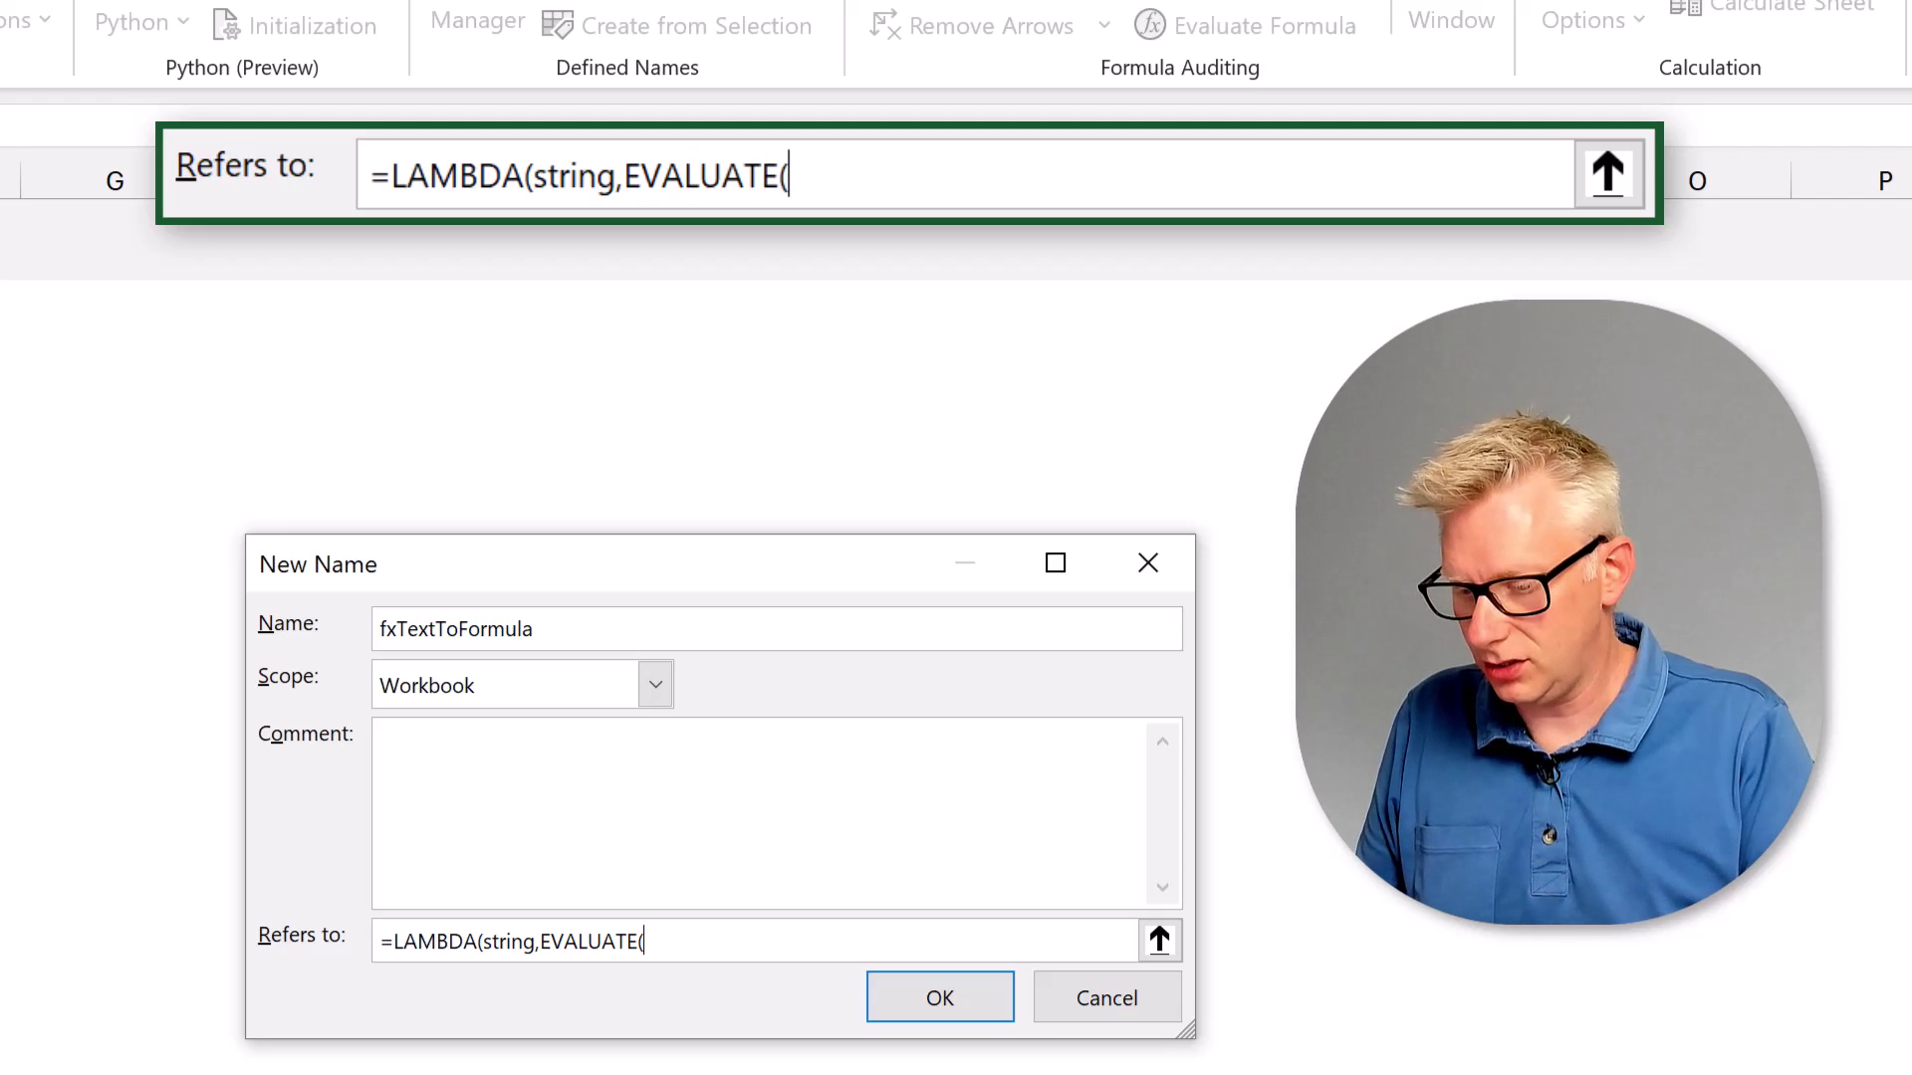
{"action": "type", "text": "tring"}
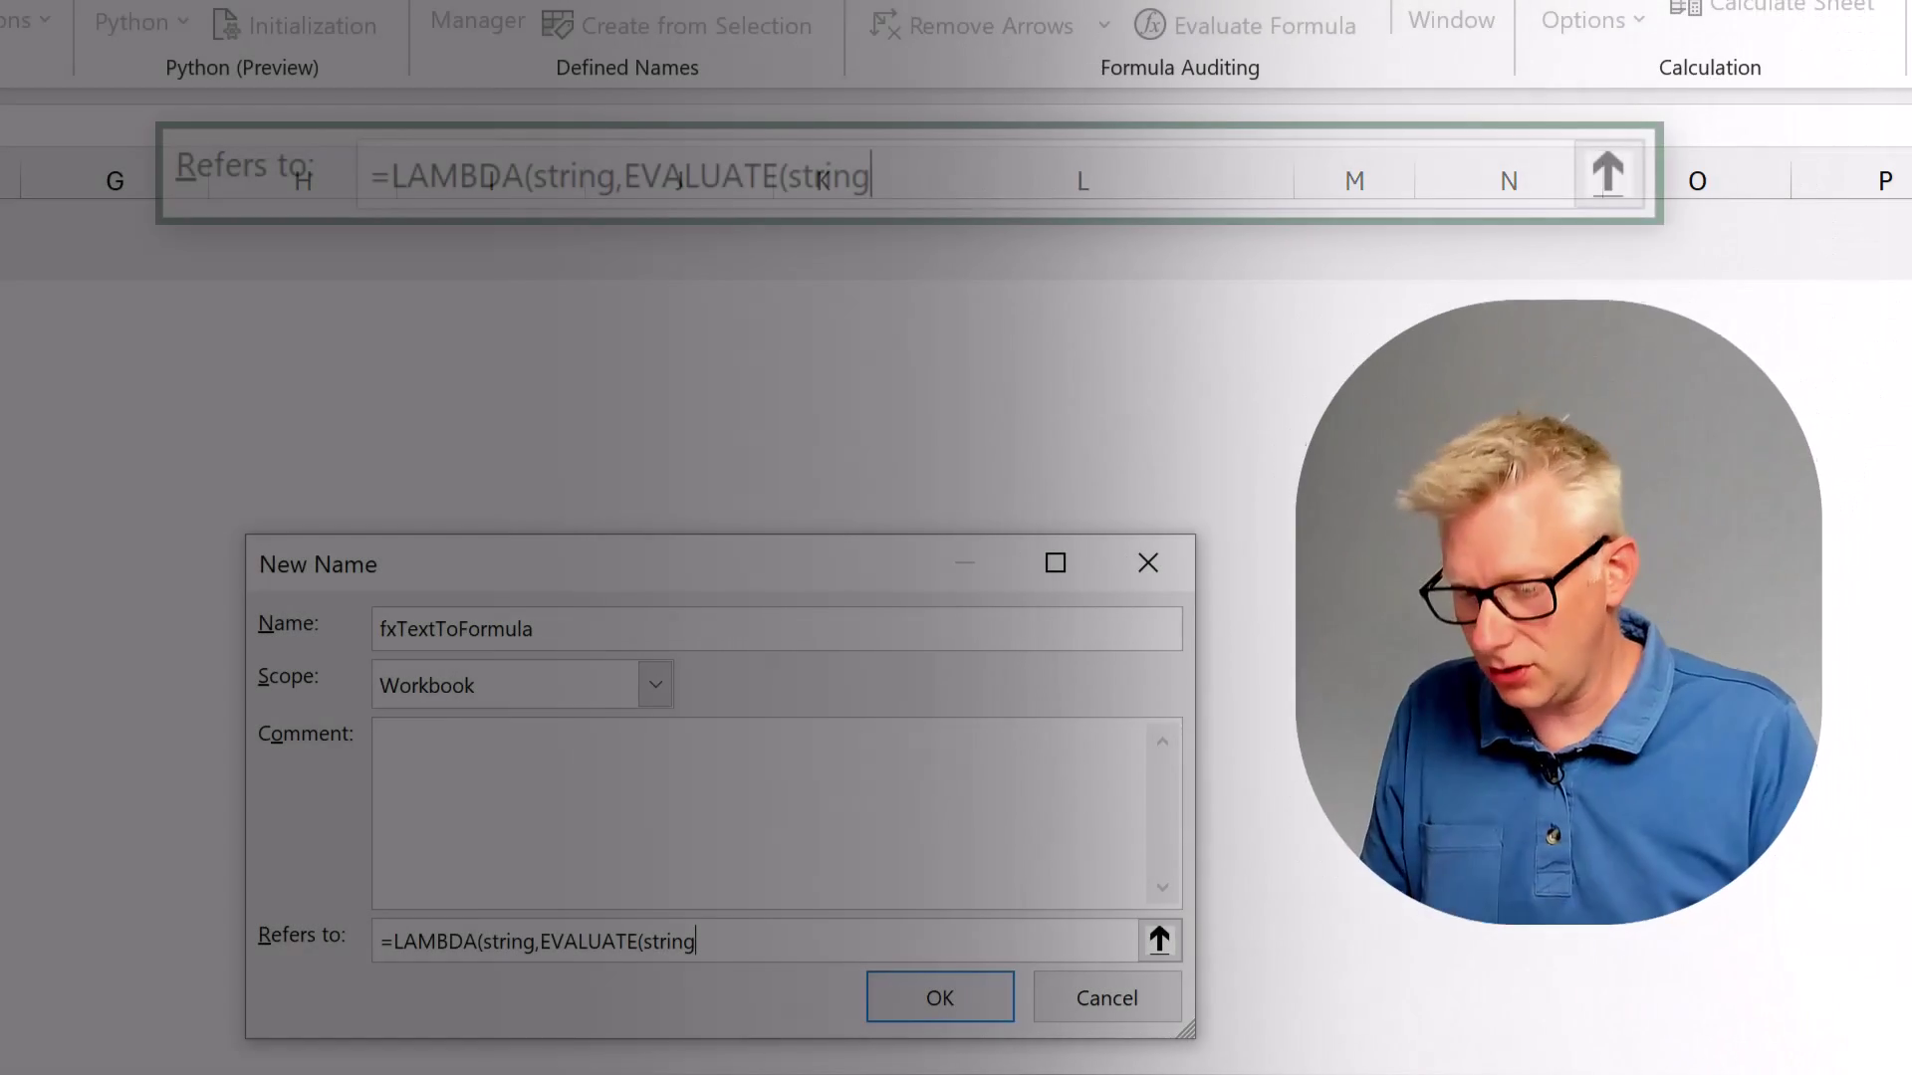
{"action": "type", "text": "&T(NOW("}
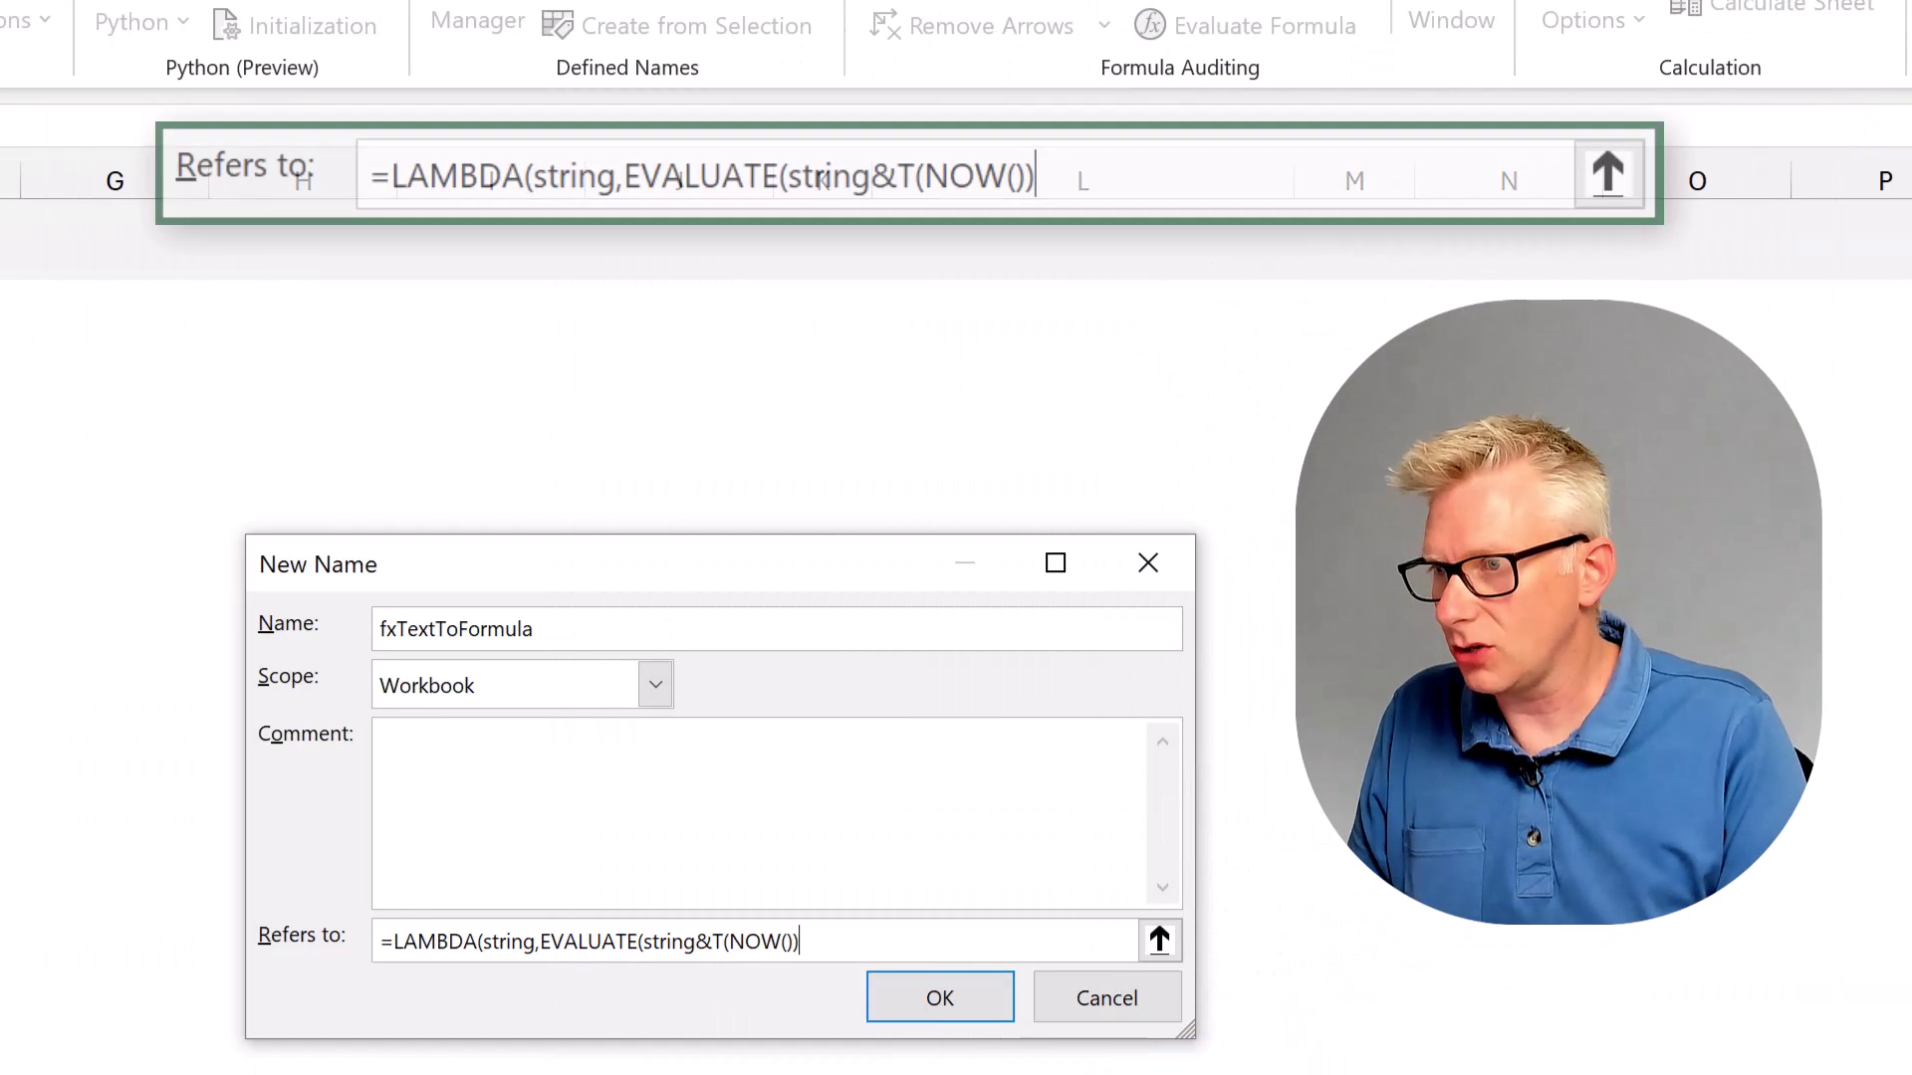
{"action": "type", "text": ")"}
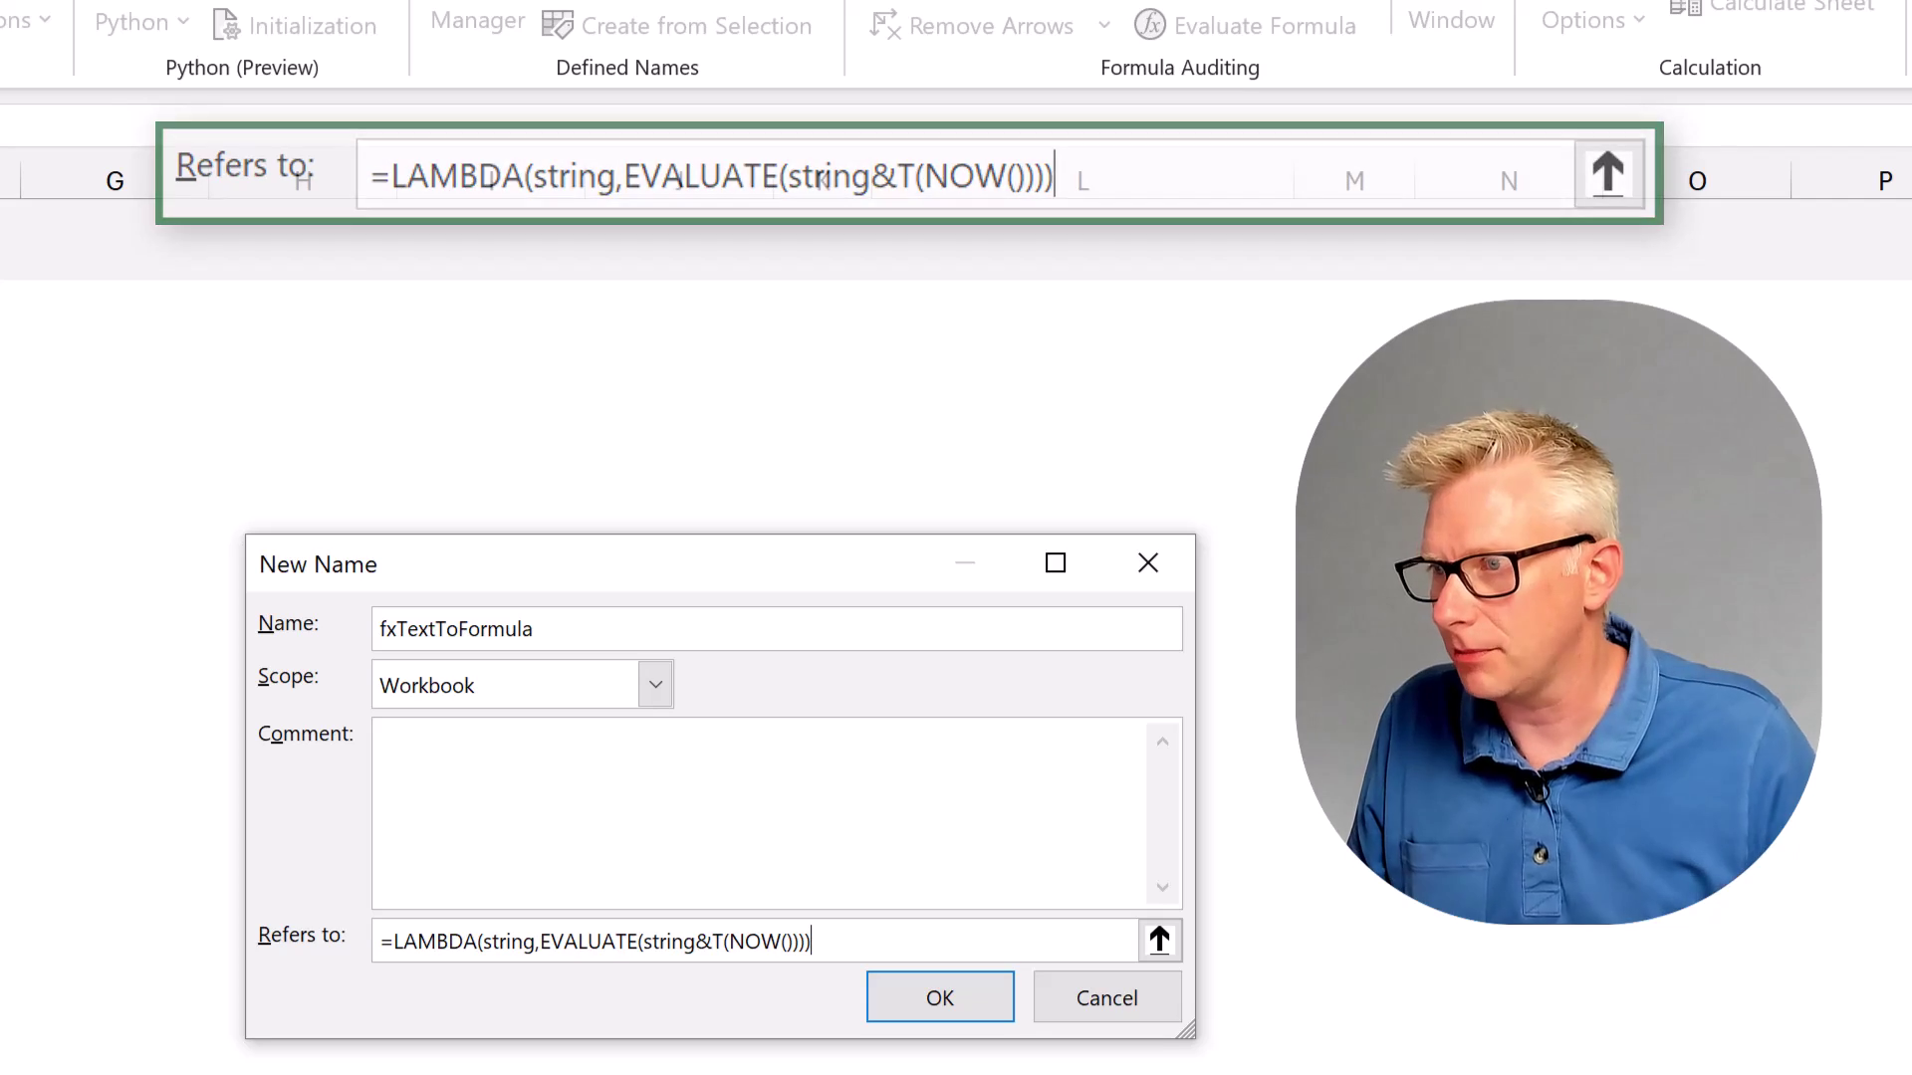
{"action": "key", "text": "Return"}
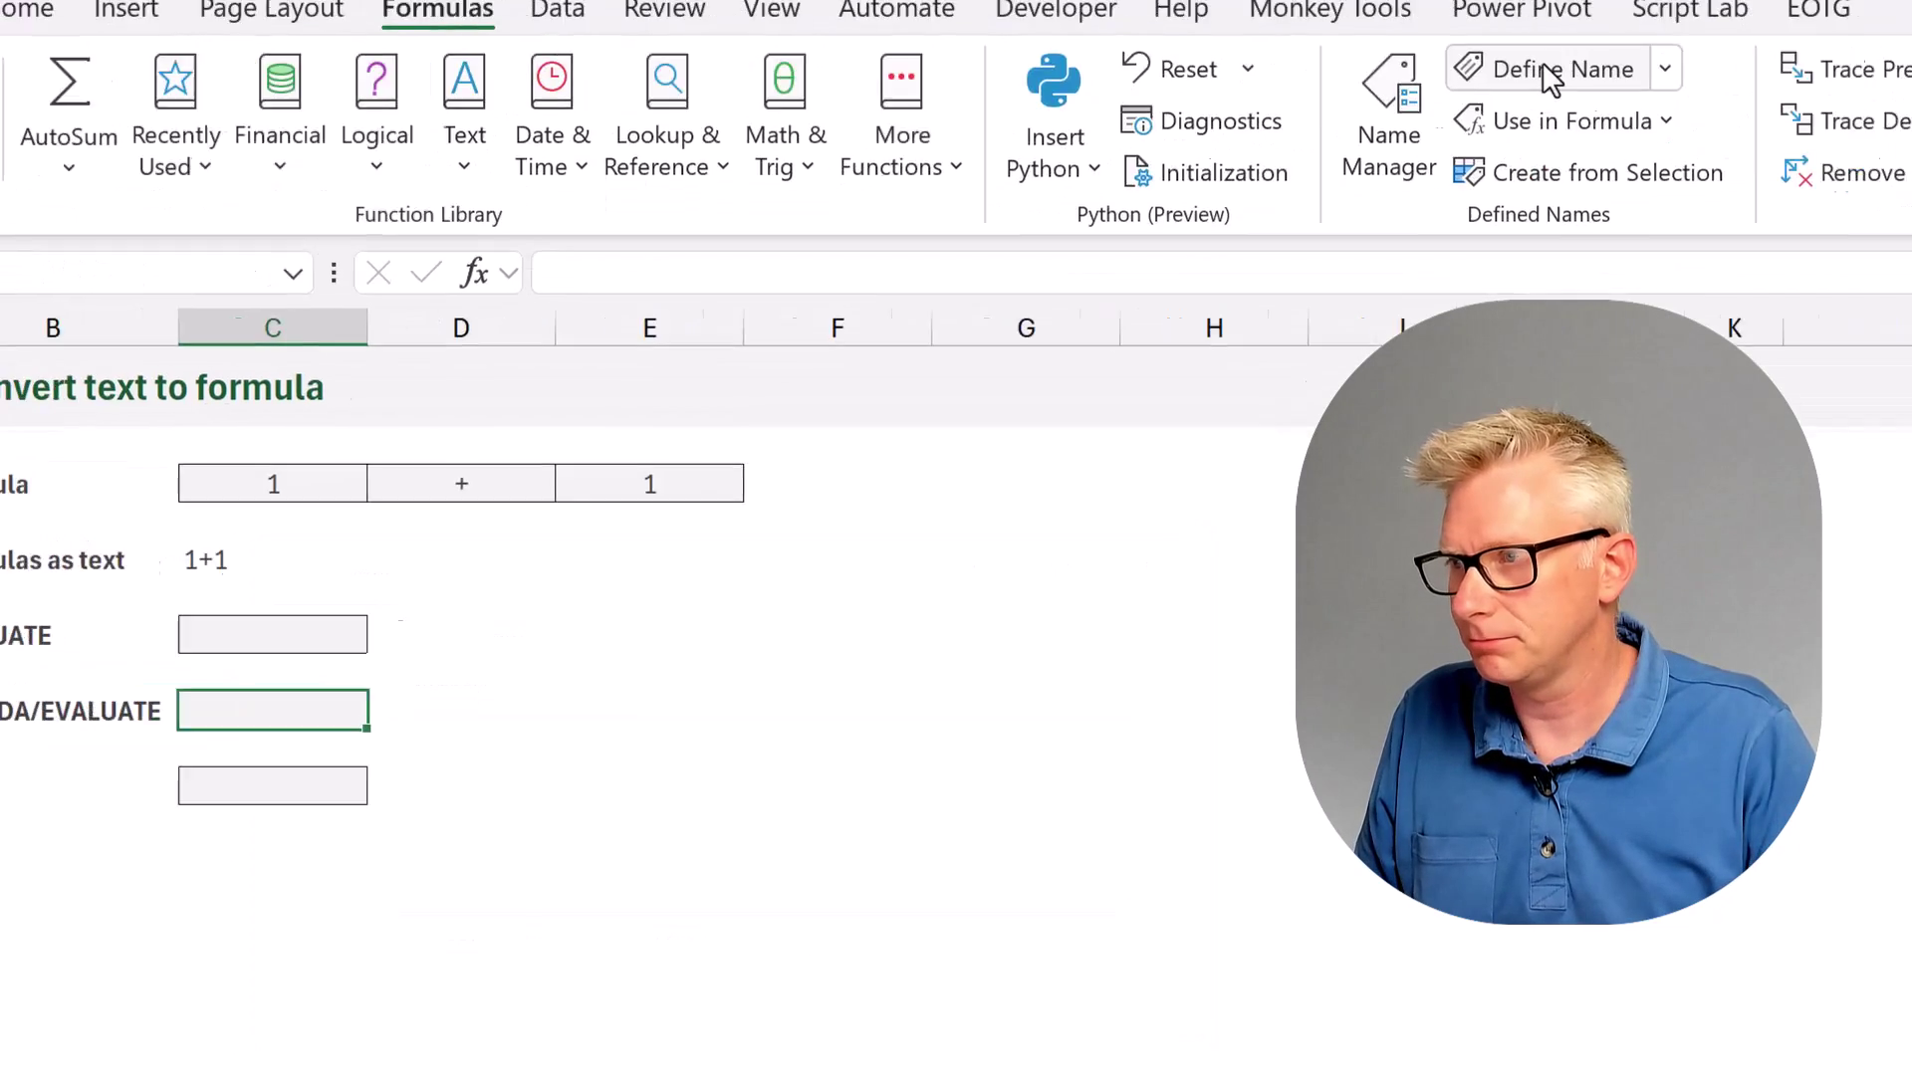
Enter =fxTextToFormula(C5) in cell C9 beside the LAMBDA/EVALUATE label
{"action": "left_click", "coordinate": [1207, 32]}
{"action": "type", "text": "=fx"}
{"action": "key", "text": "Tab"}
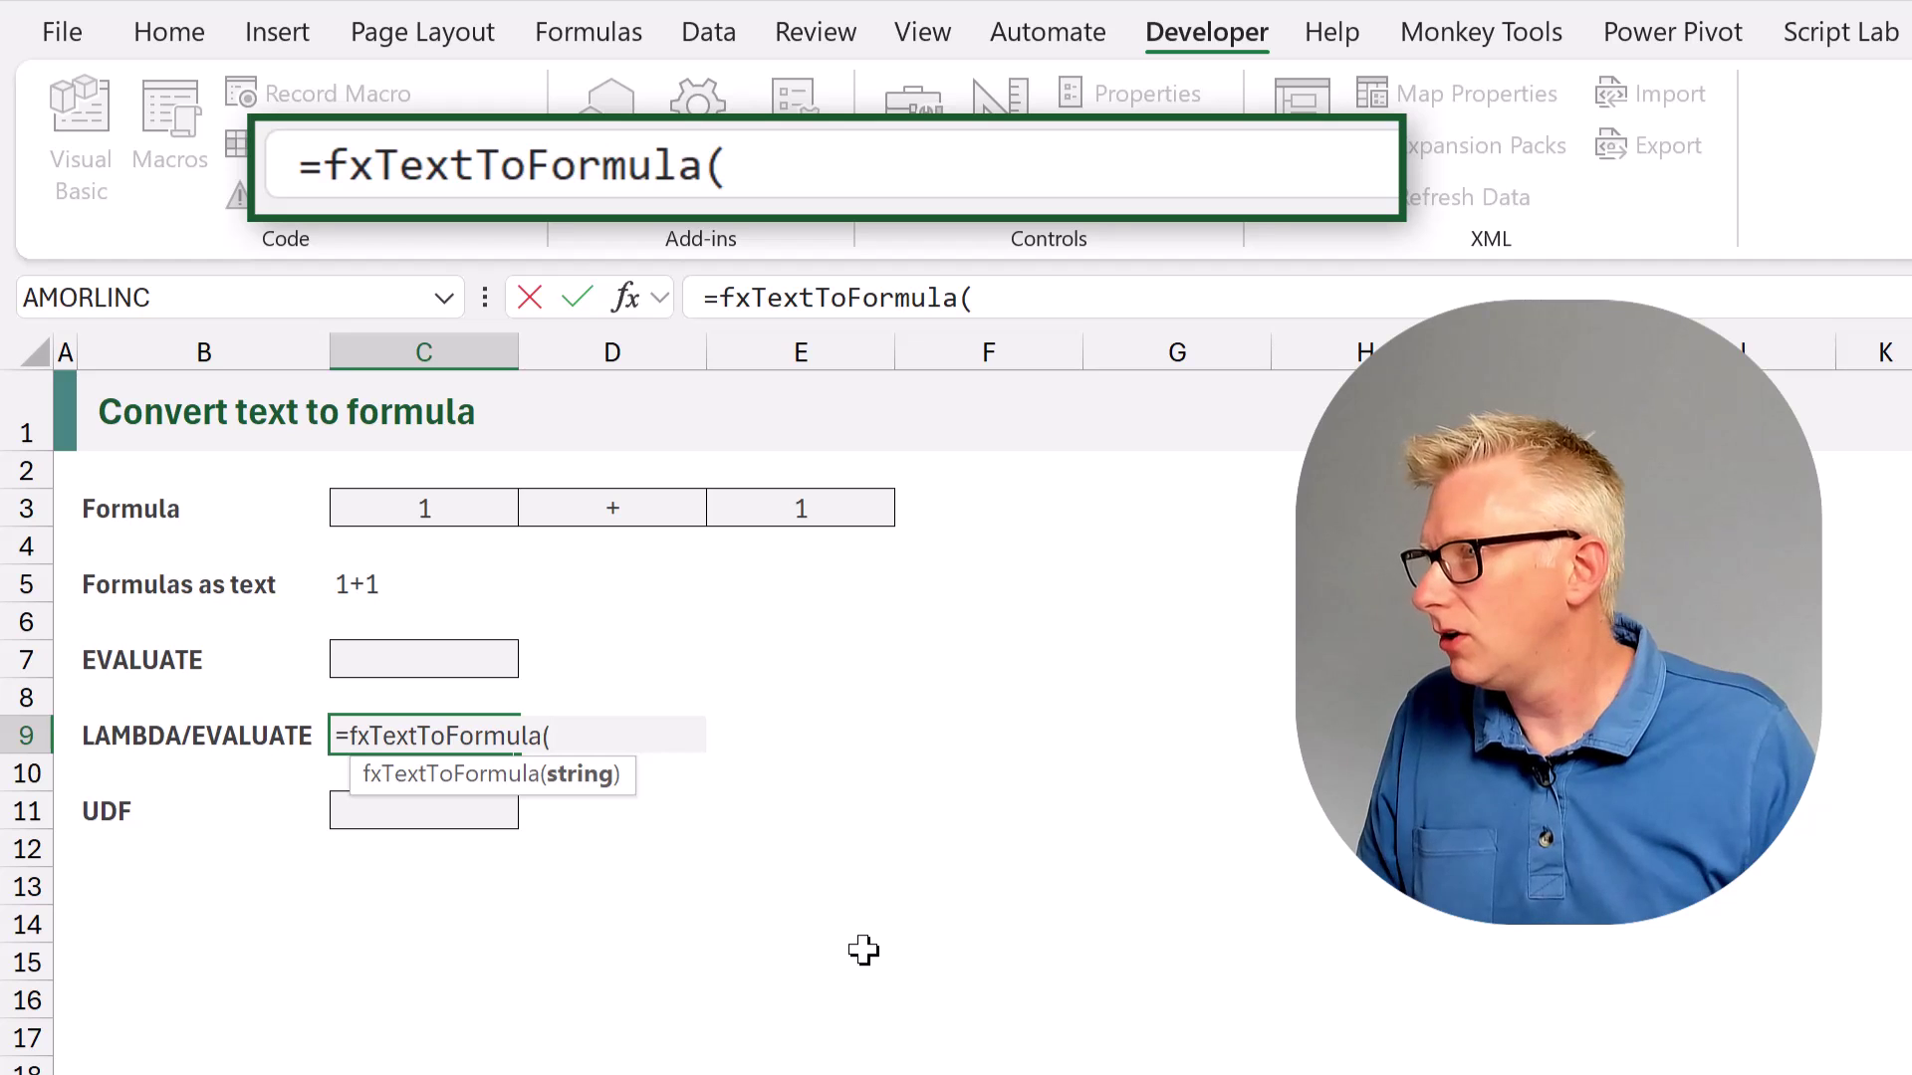
{"action": "left_click", "coordinate": [399, 588]}
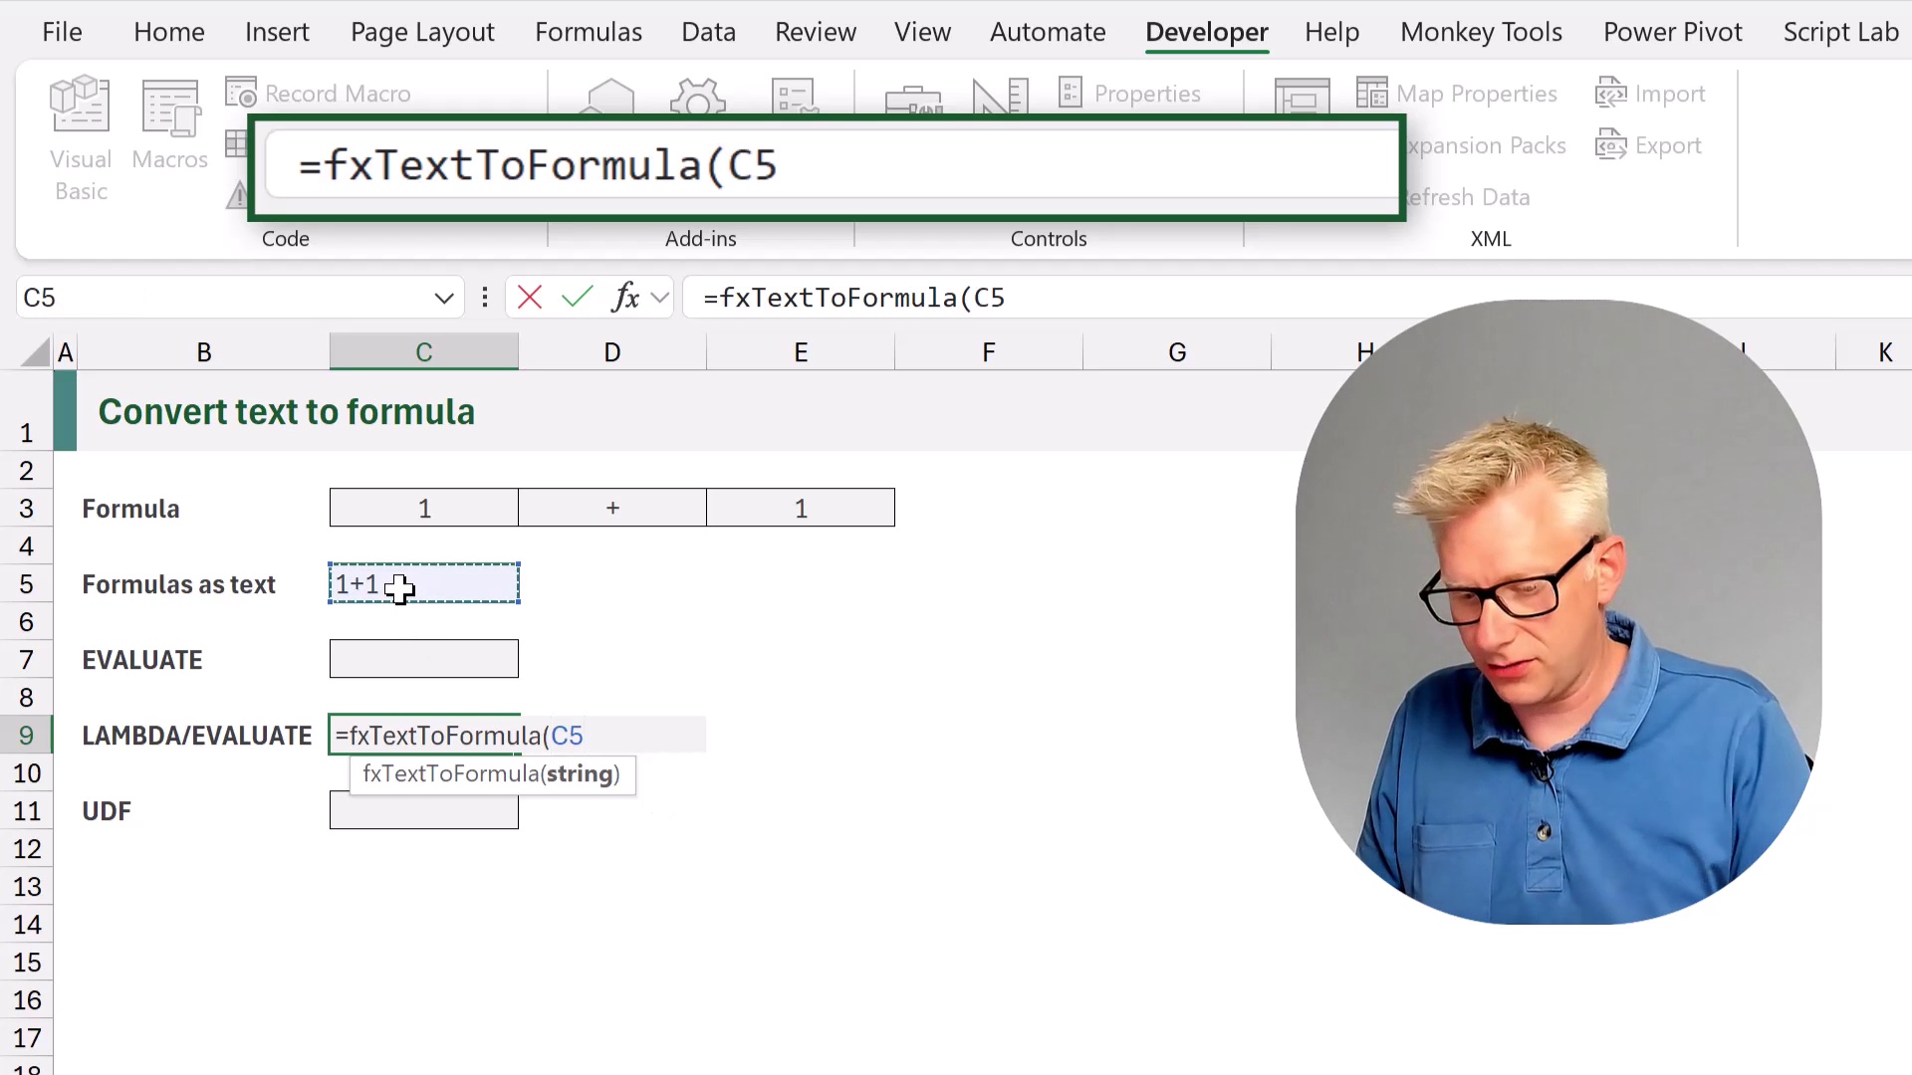
{"action": "type", "text": ")"}
{"action": "key", "text": "Return"}
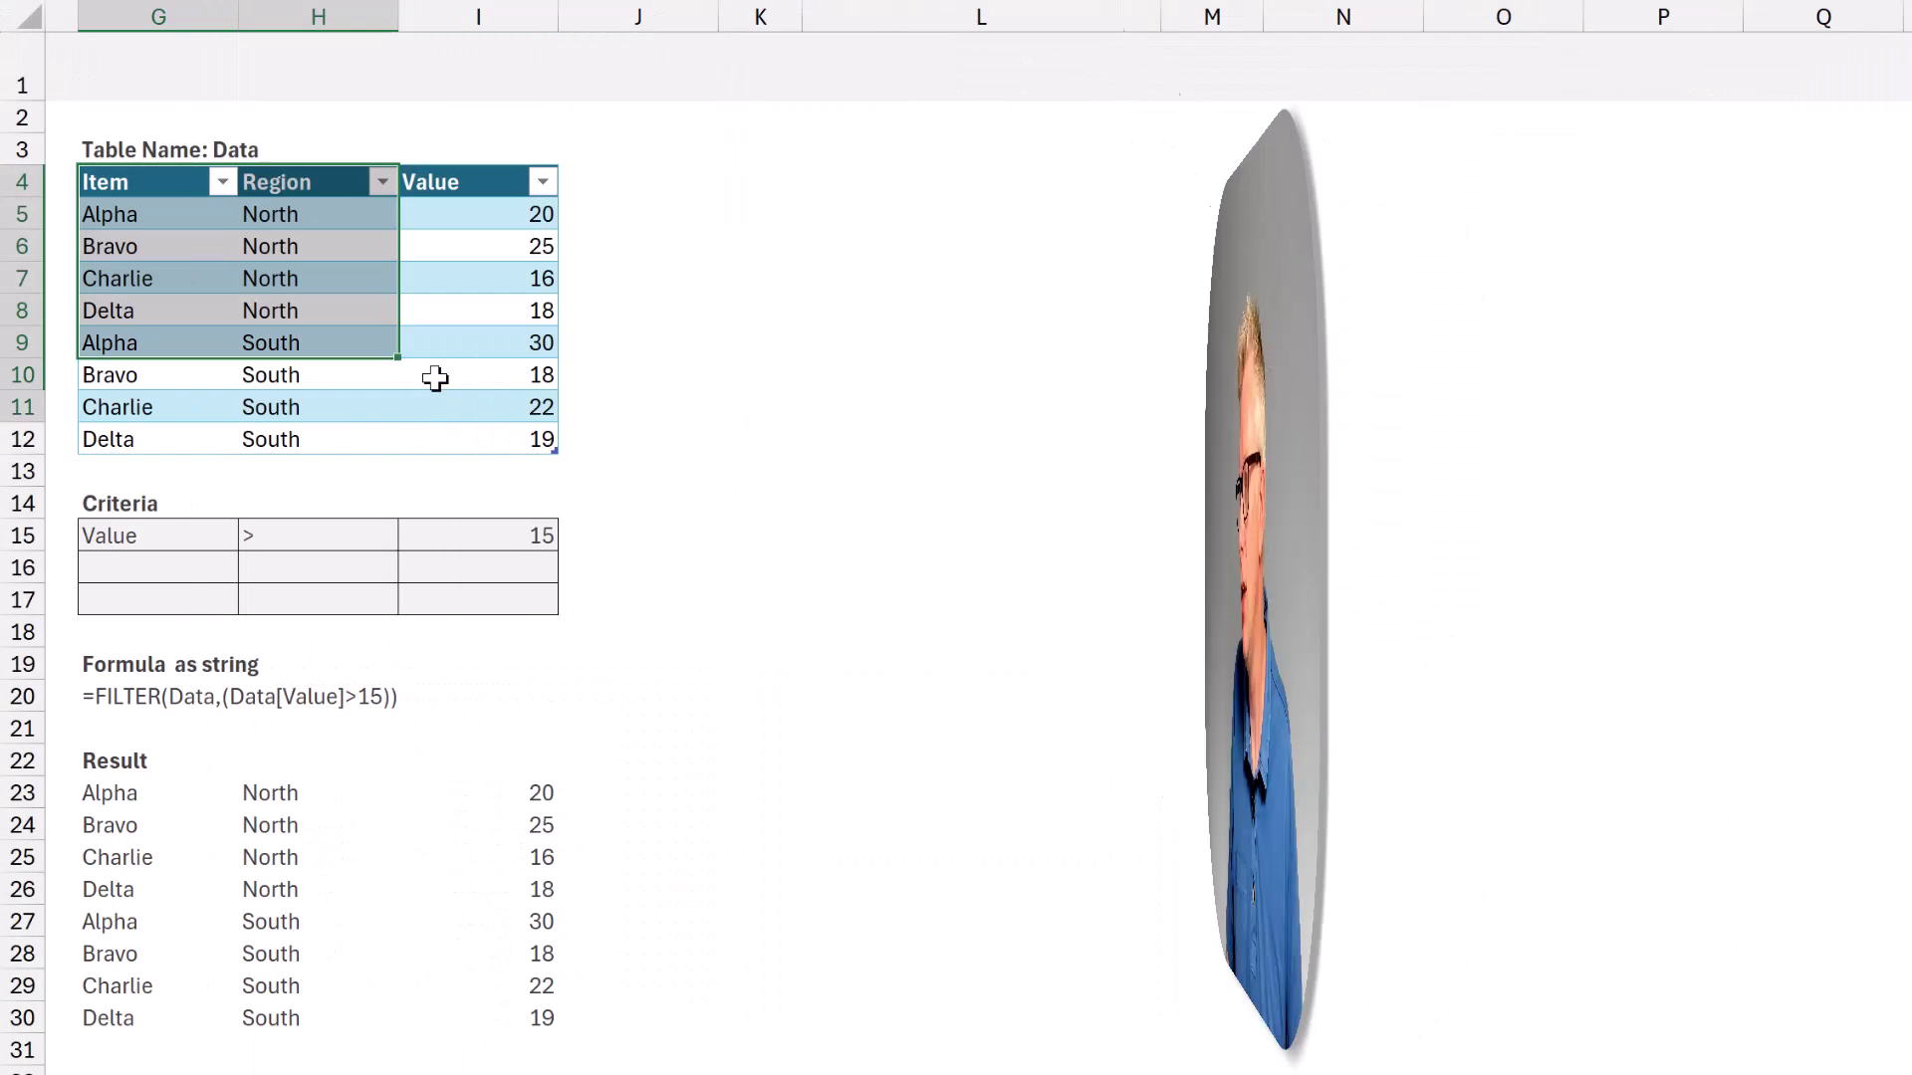
Examine the Data table, the criteria range, the formula string in G20 and the spilled result starting at G23
{"action": "left_click_drag", "start_coordinate": [435, 378], "coordinate": [500, 442]}
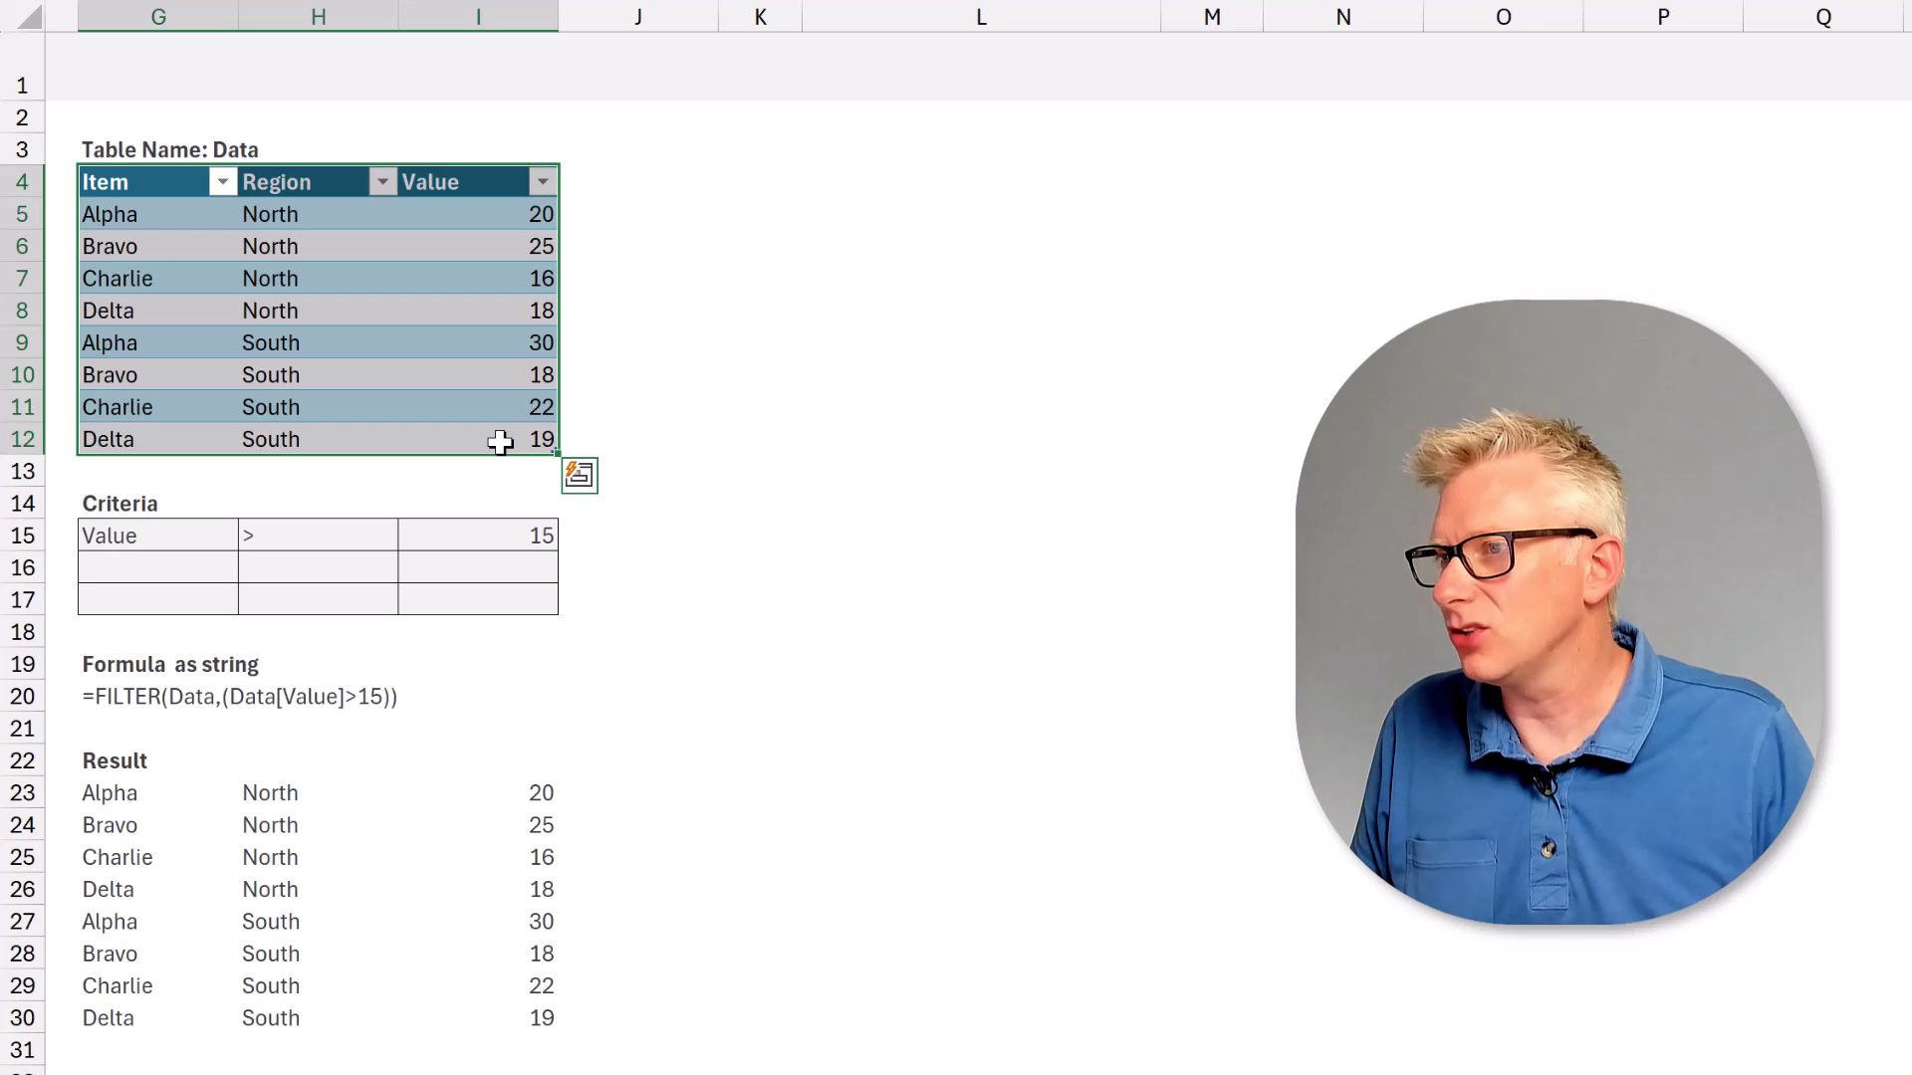
{"action": "left_click_drag", "start_coordinate": [197, 540], "coordinate": [465, 612]}
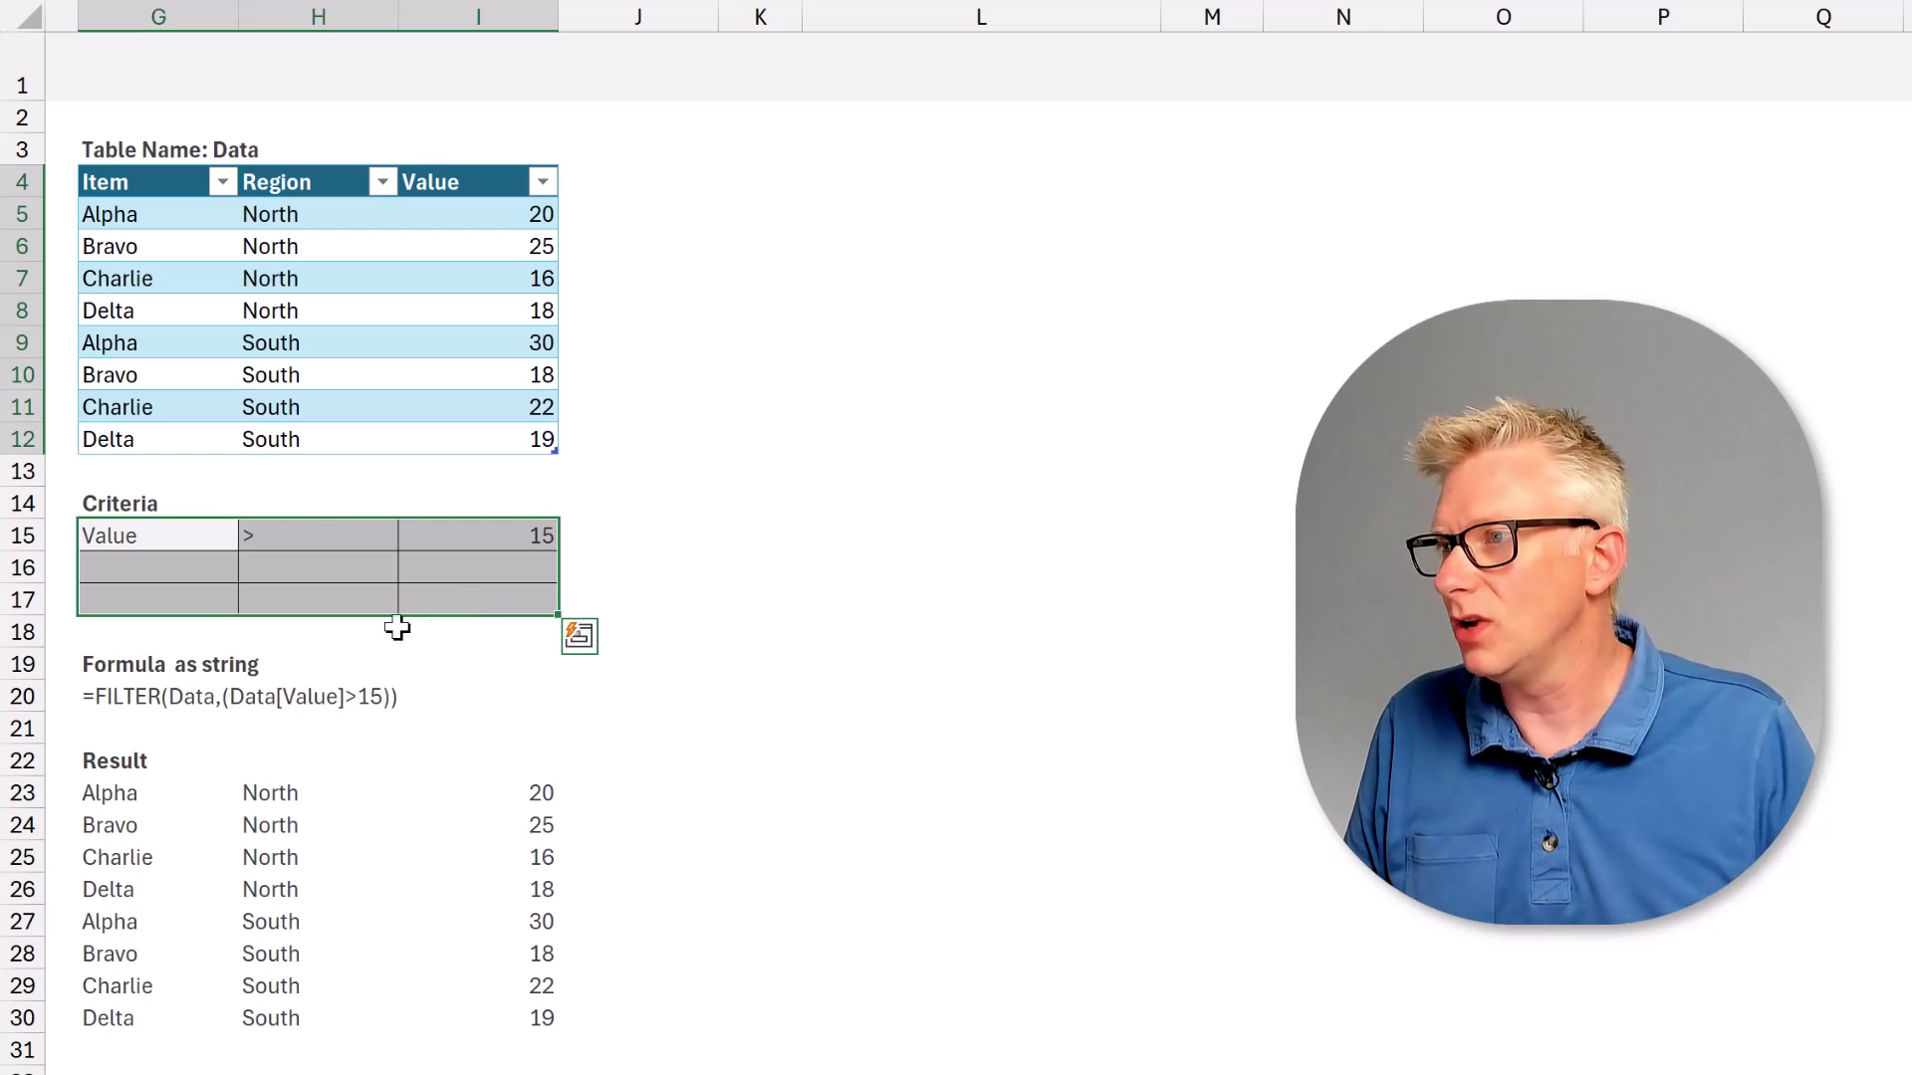
{"action": "left_click", "coordinate": [137, 700]}
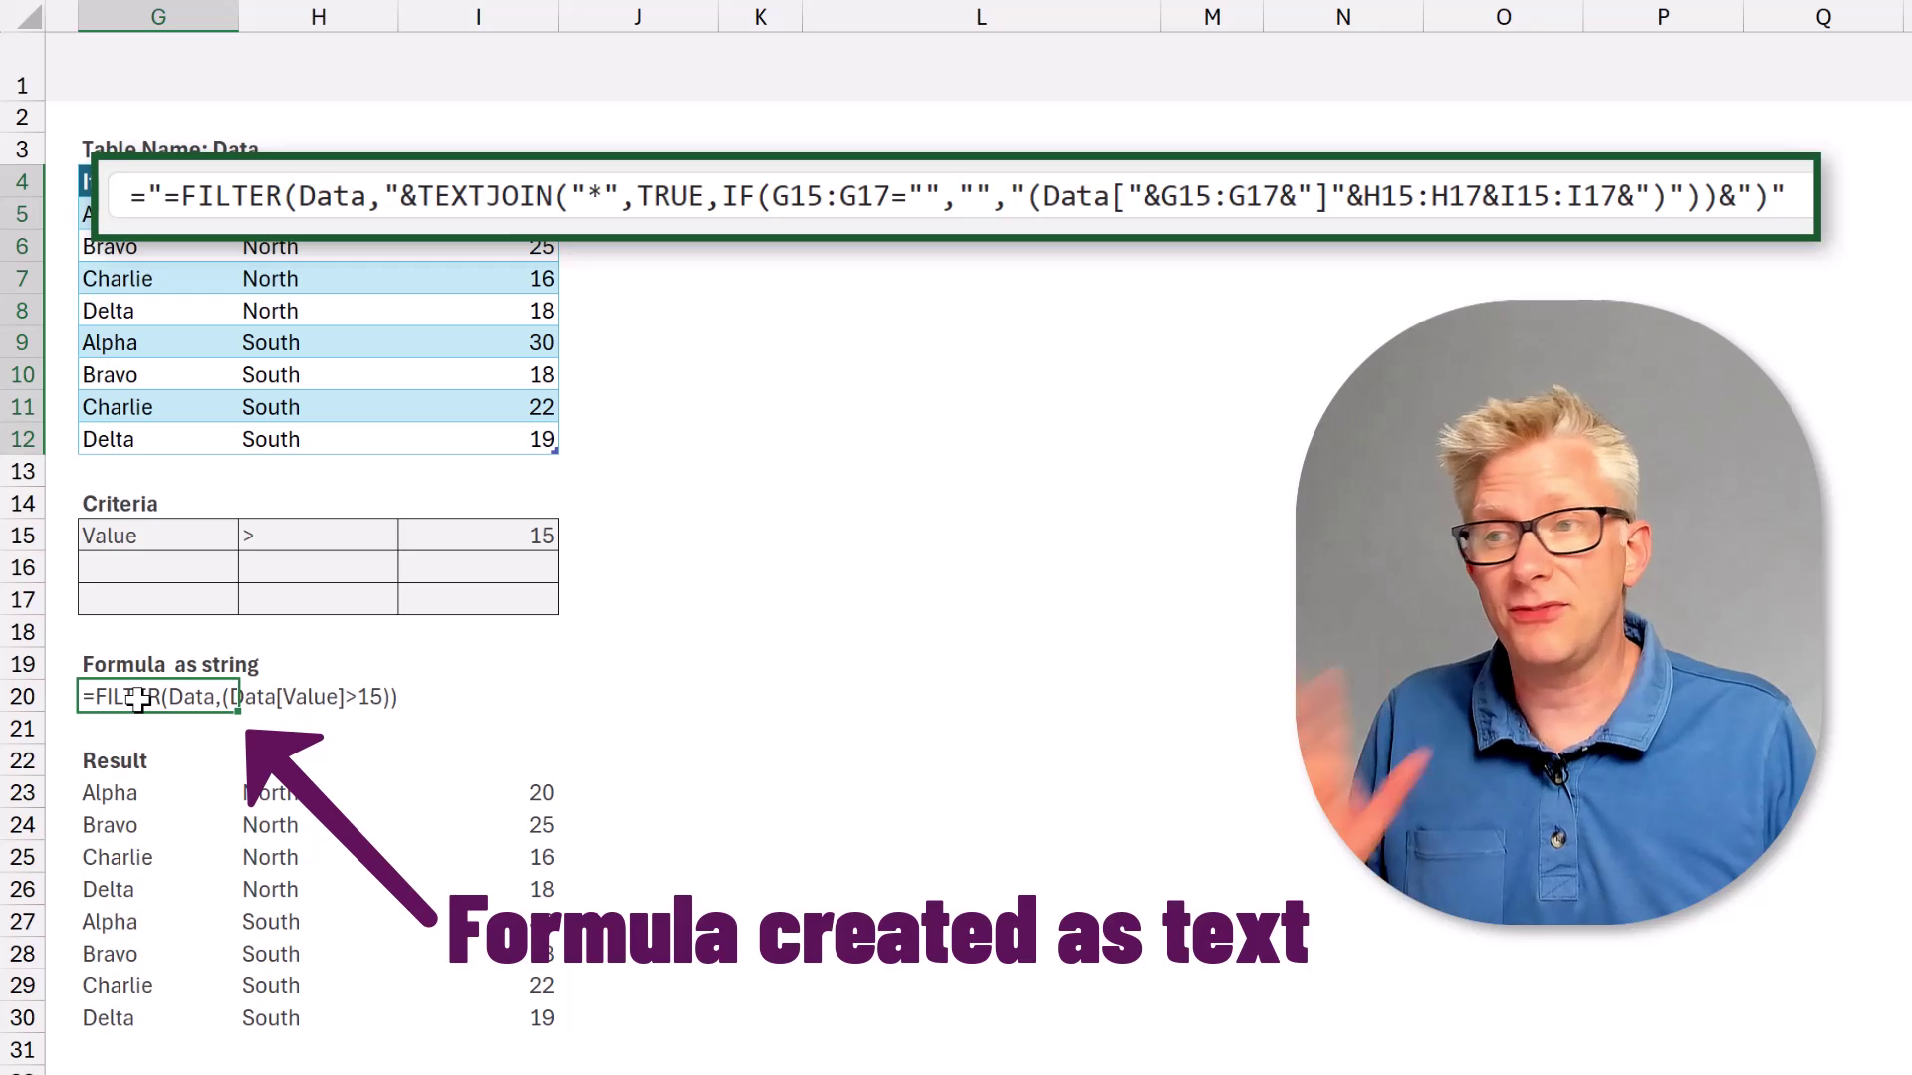
{"action": "double_click", "coordinate": [138, 700]}
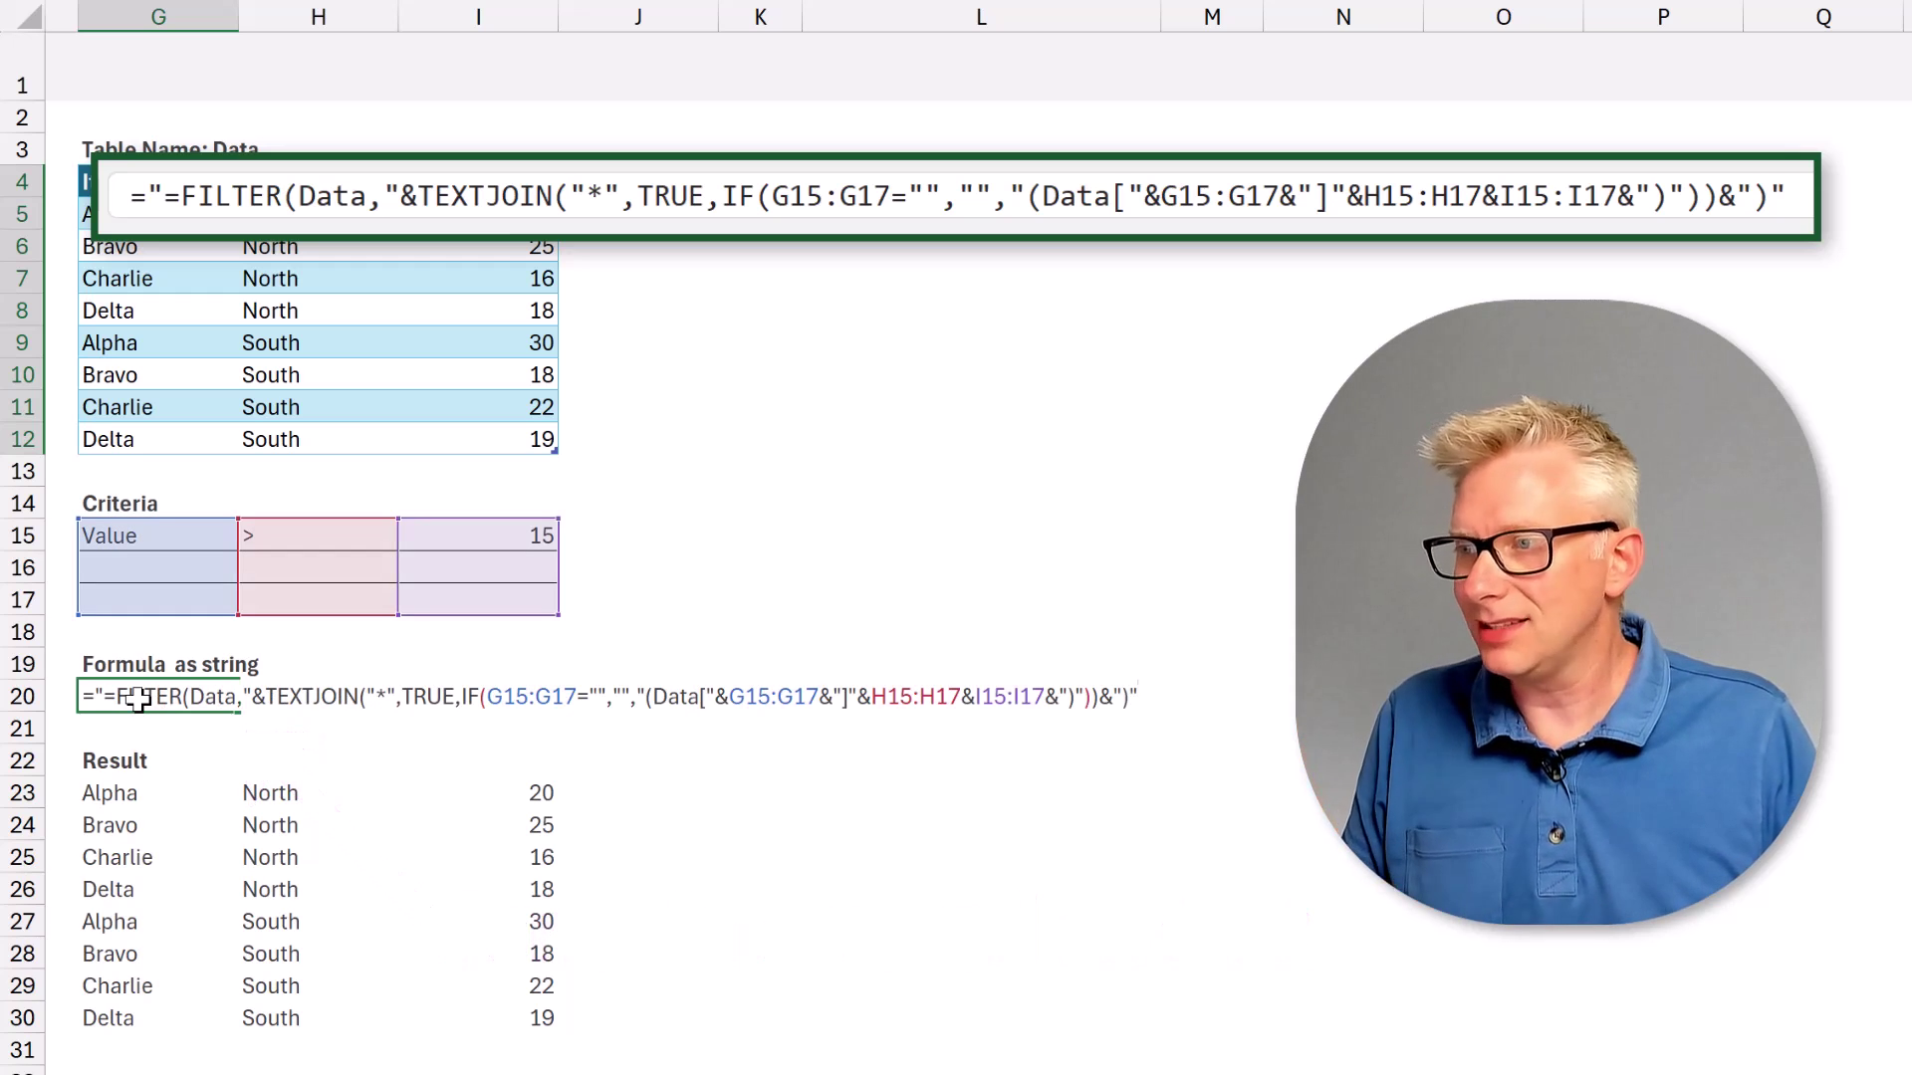
{"action": "key", "text": "Escape"}
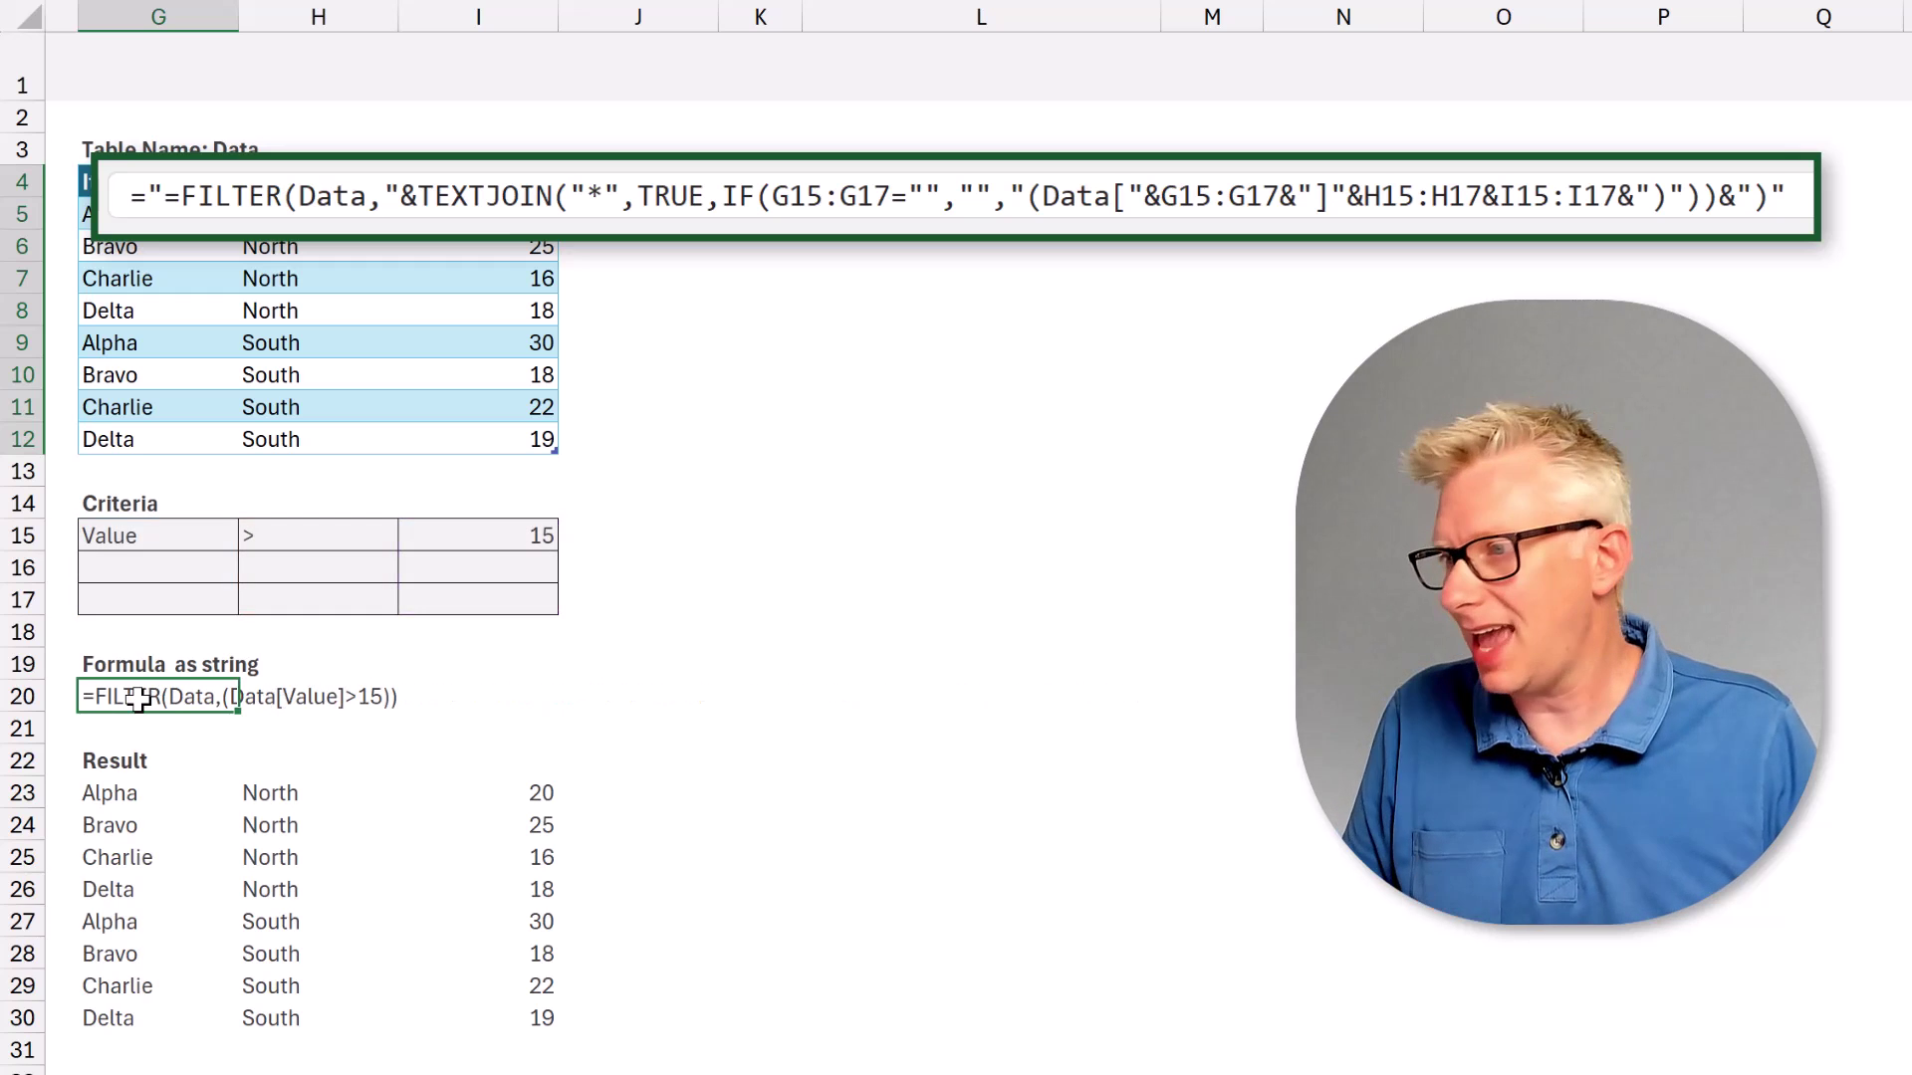
{"action": "left_click", "coordinate": [120, 794]}
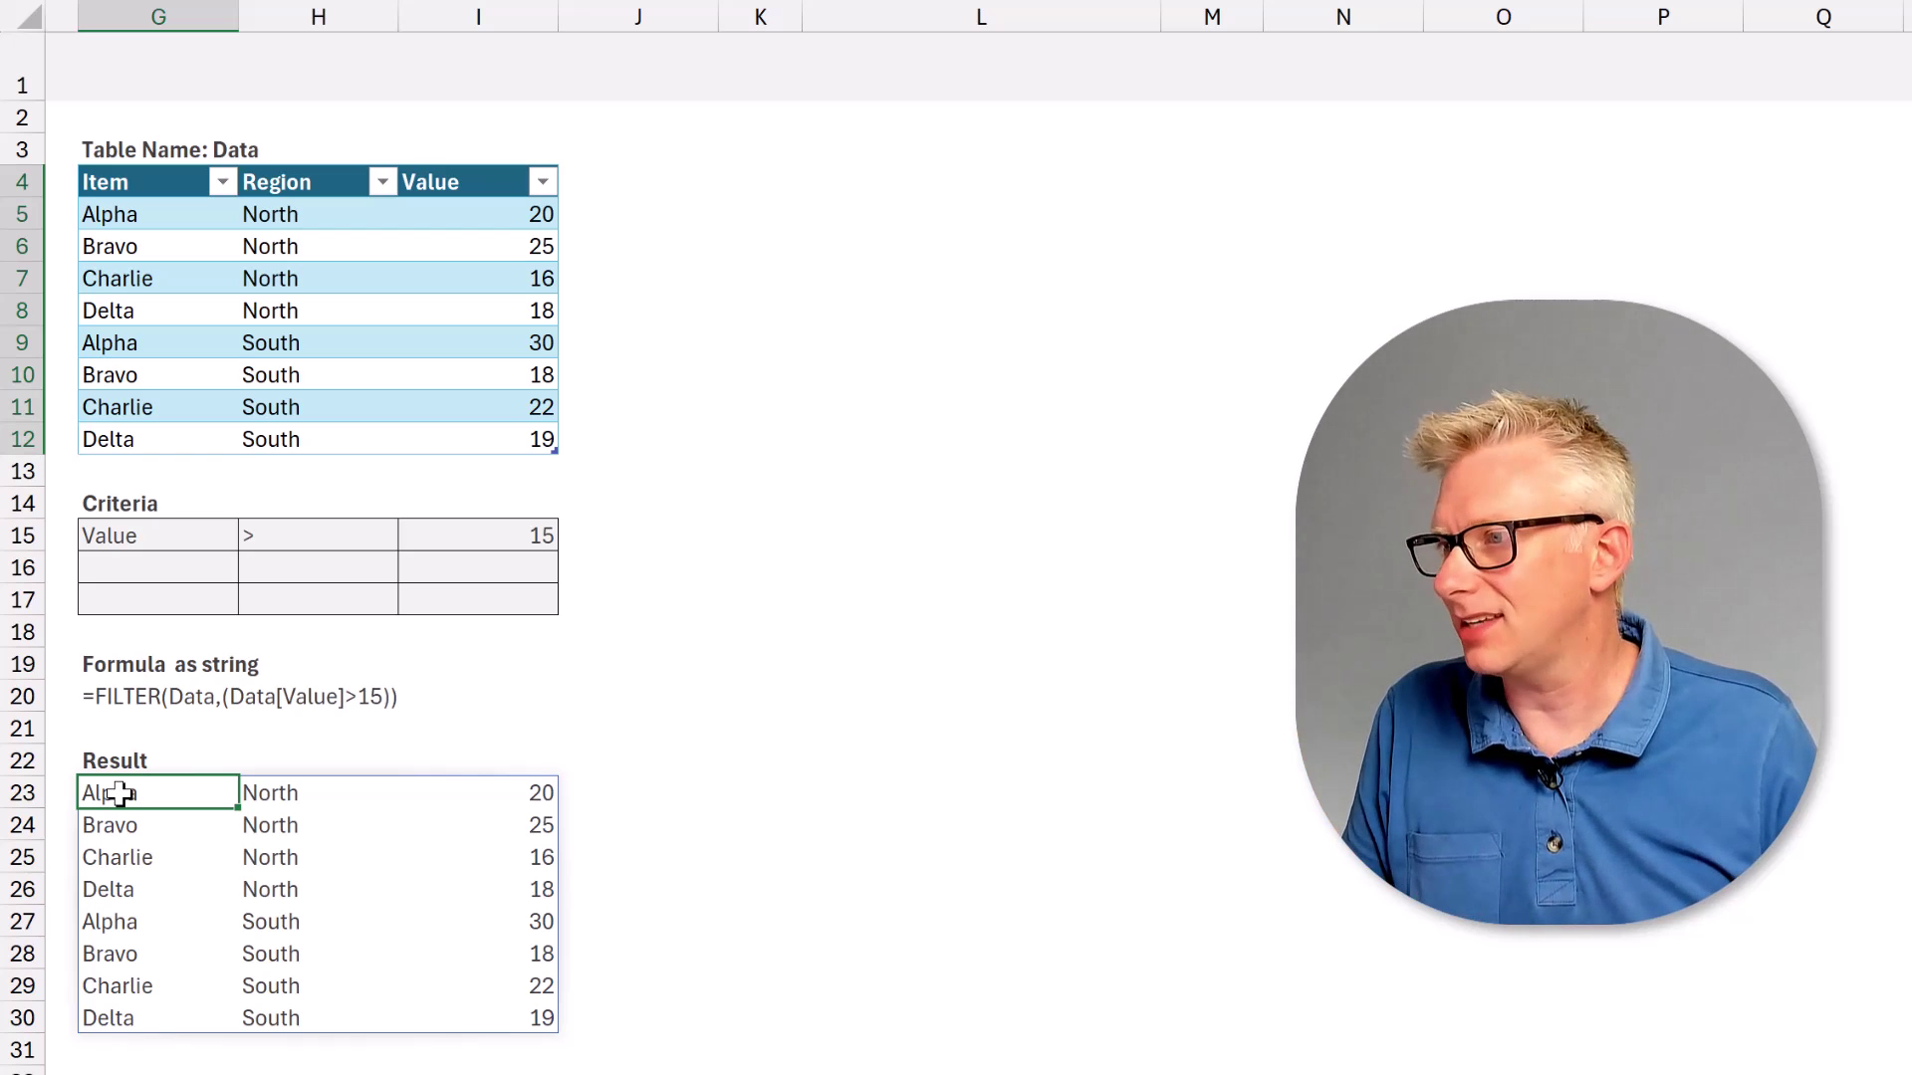
Fill the second criteria row, G16:I16, with the condition Value <= 25
{"action": "left_click", "coordinate": [143, 571]}
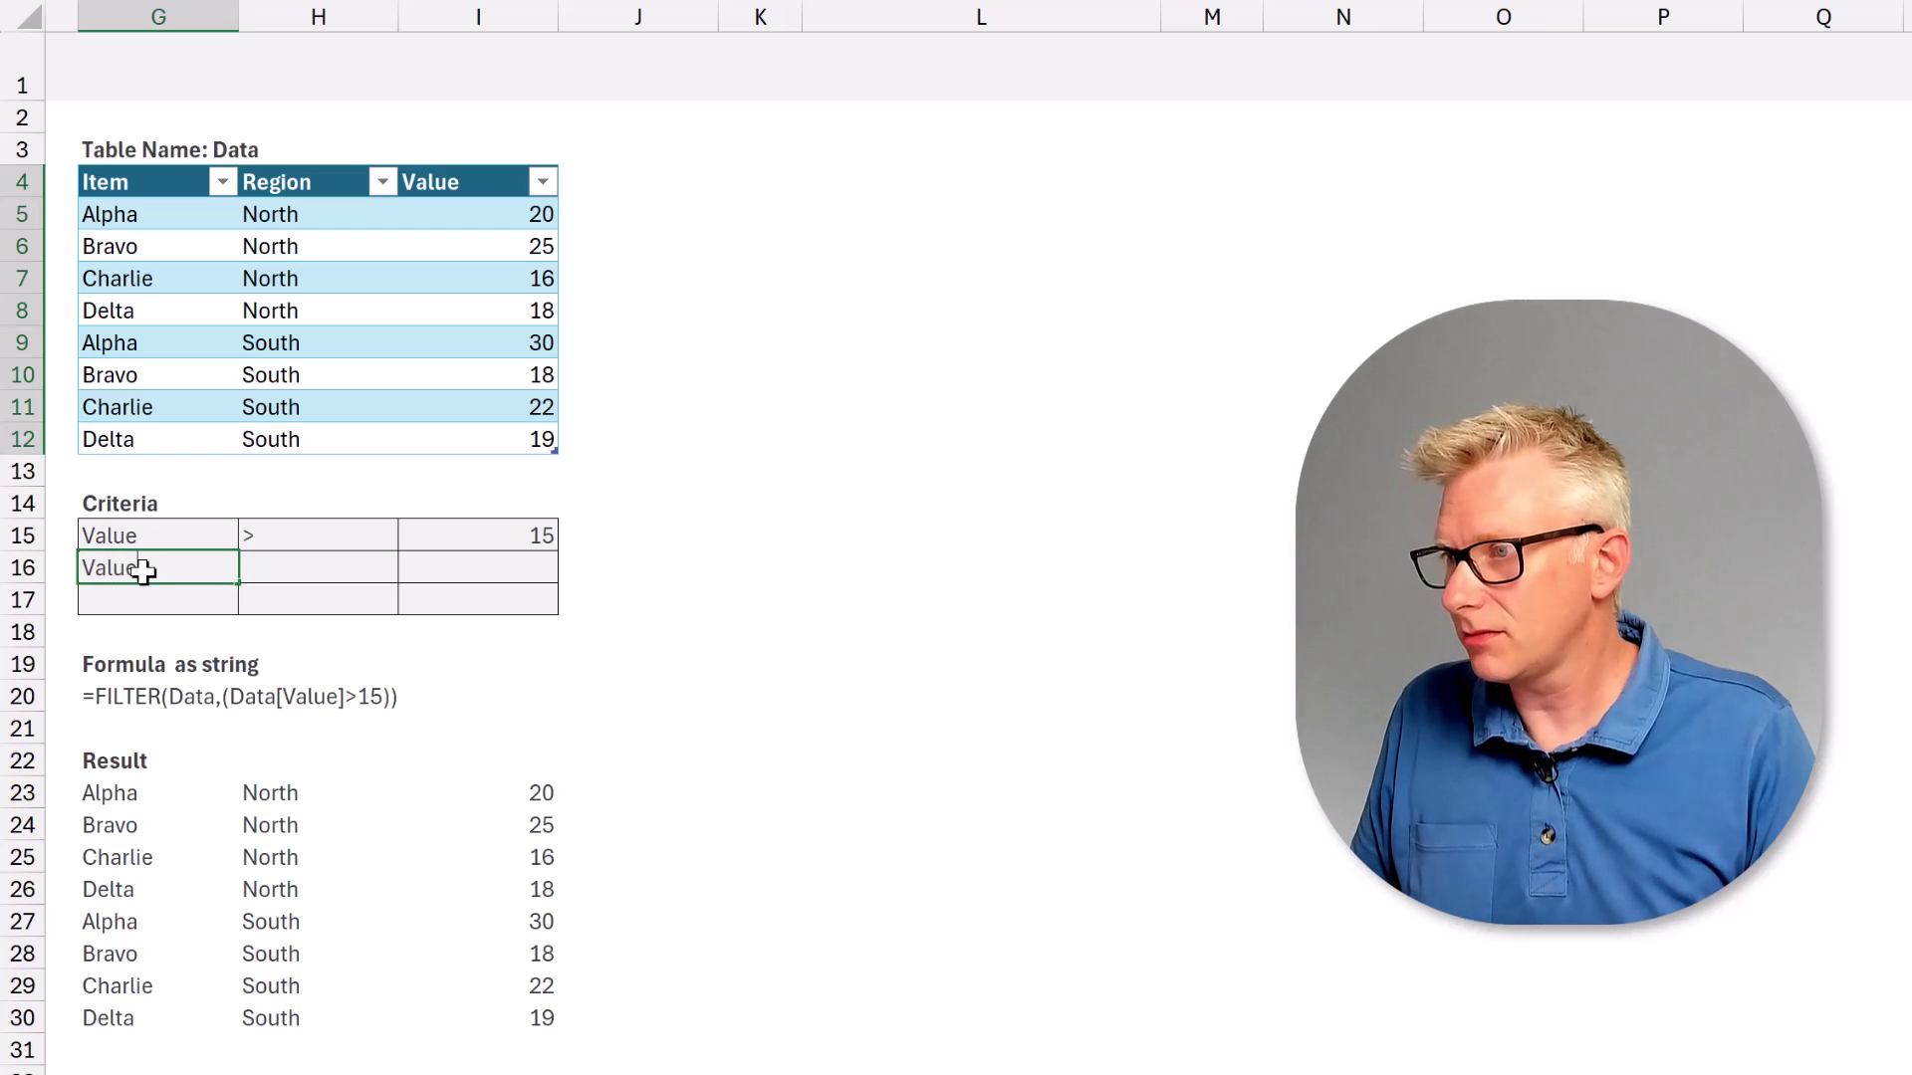
{"action": "type", "text": "Value"}
{"action": "key", "text": "Tab"}
{"action": "type", "text": "<="}
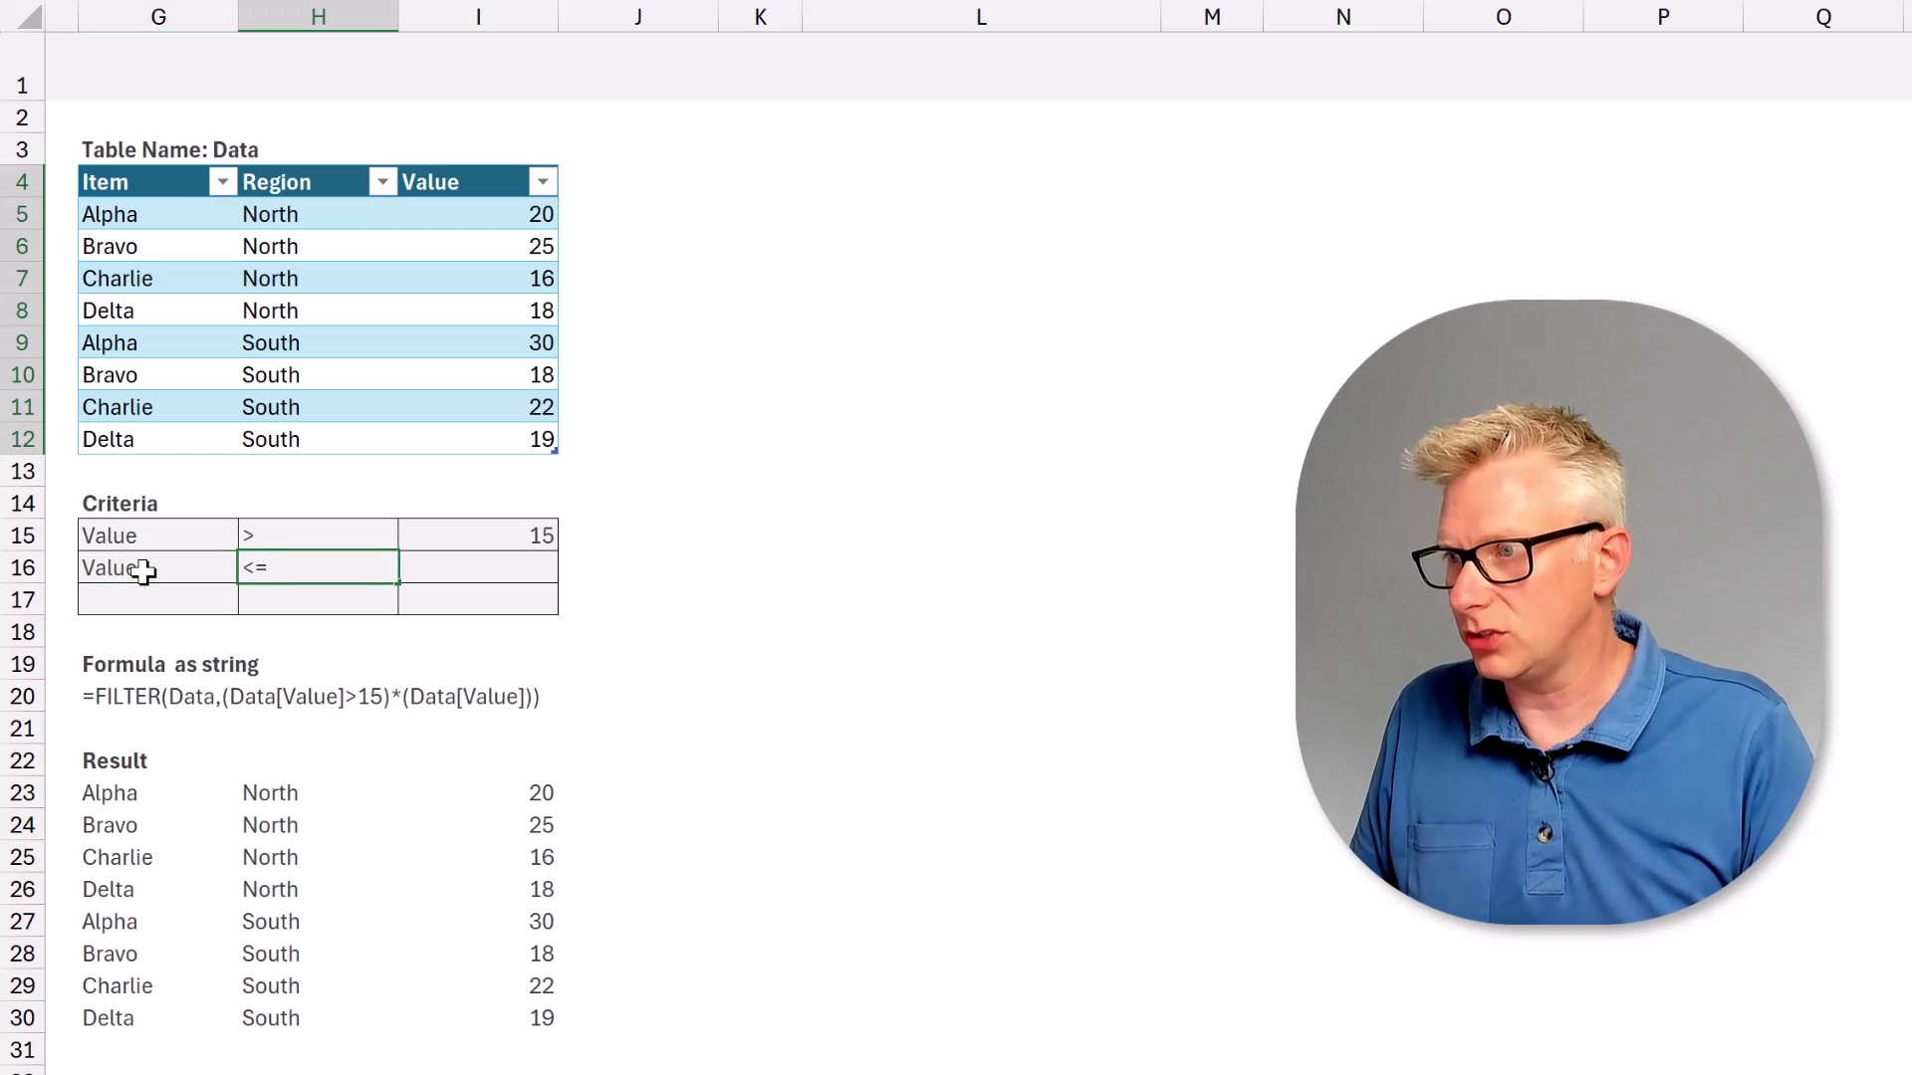
{"action": "key", "text": "Tab"}
{"action": "type", "text": "25"}
{"action": "key", "text": "Return"}
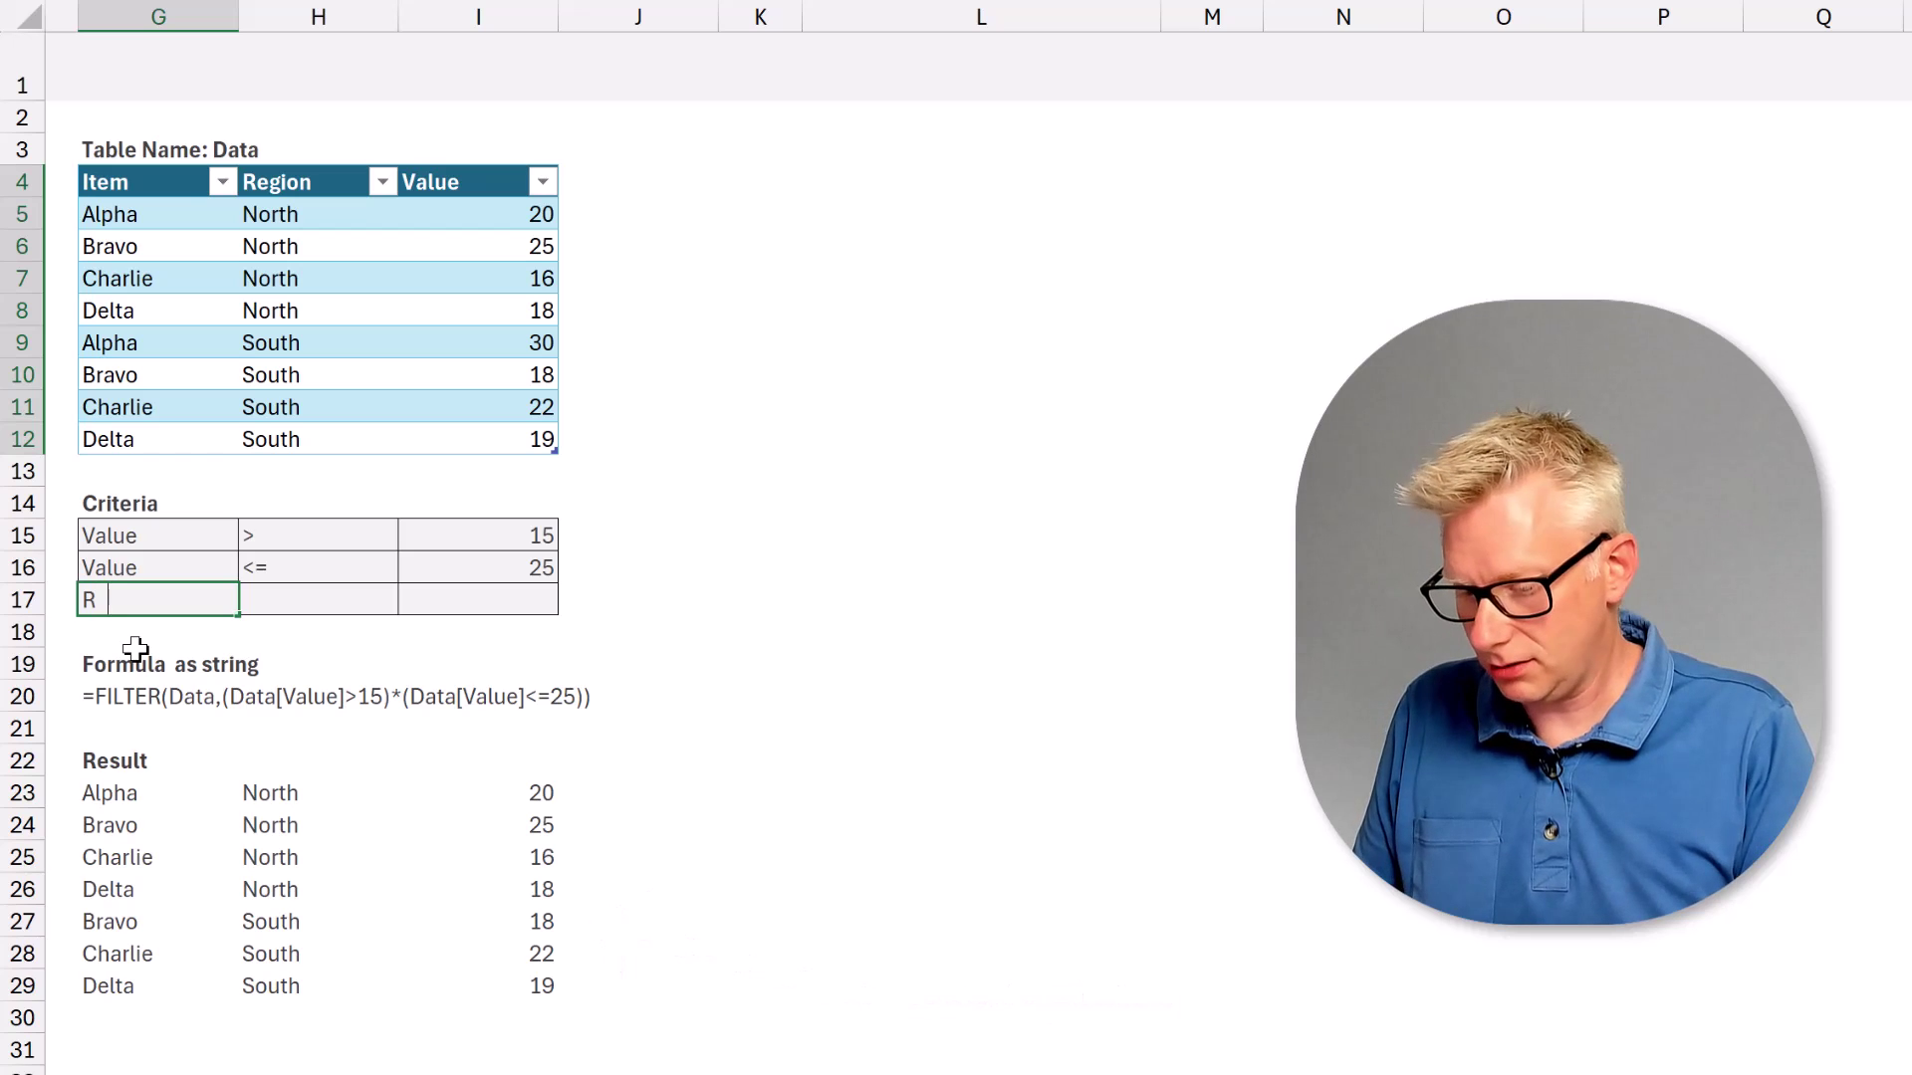
Fill the third criteria row, G17:I17, with the condition Region = "South", keeping the quotation marks around South
{"action": "type", "text": "Region"}
{"action": "key", "text": "Tab"}
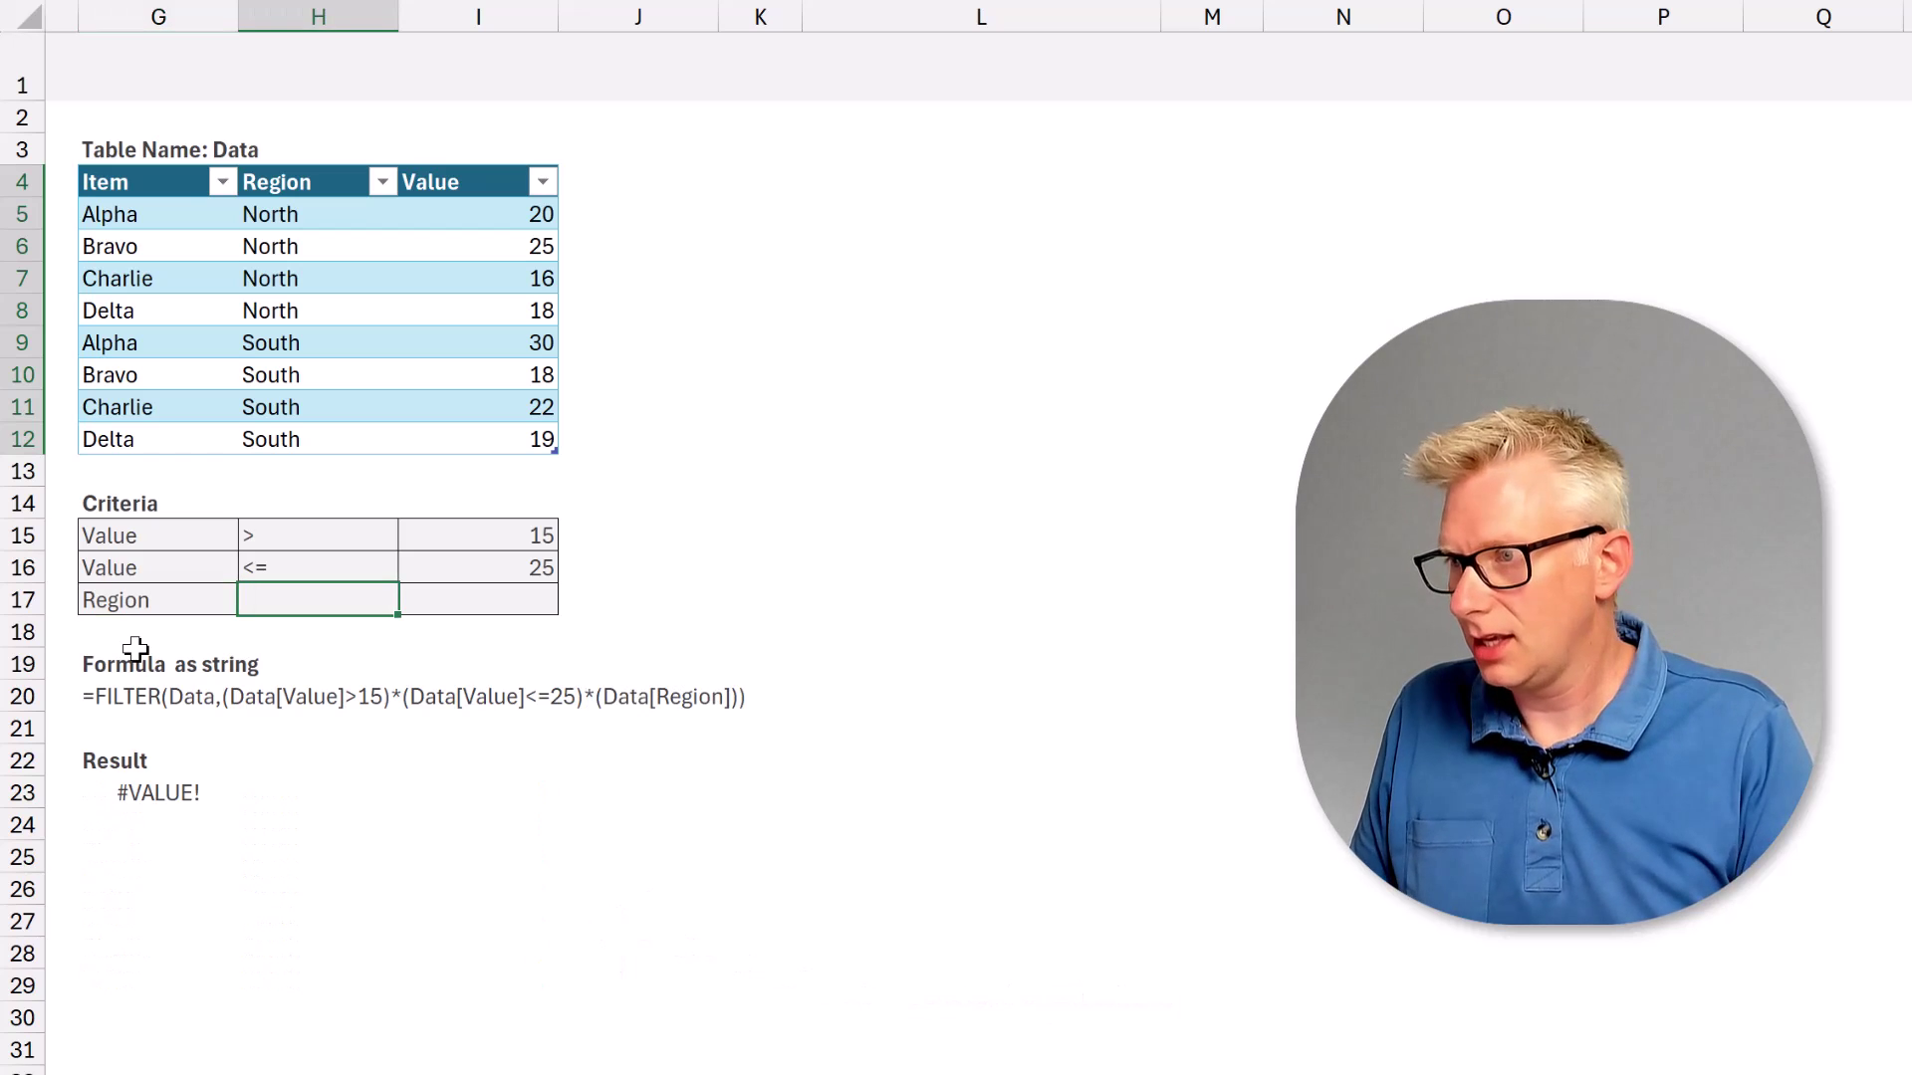
{"action": "type", "text": "="}
{"action": "key", "text": "Tab"}
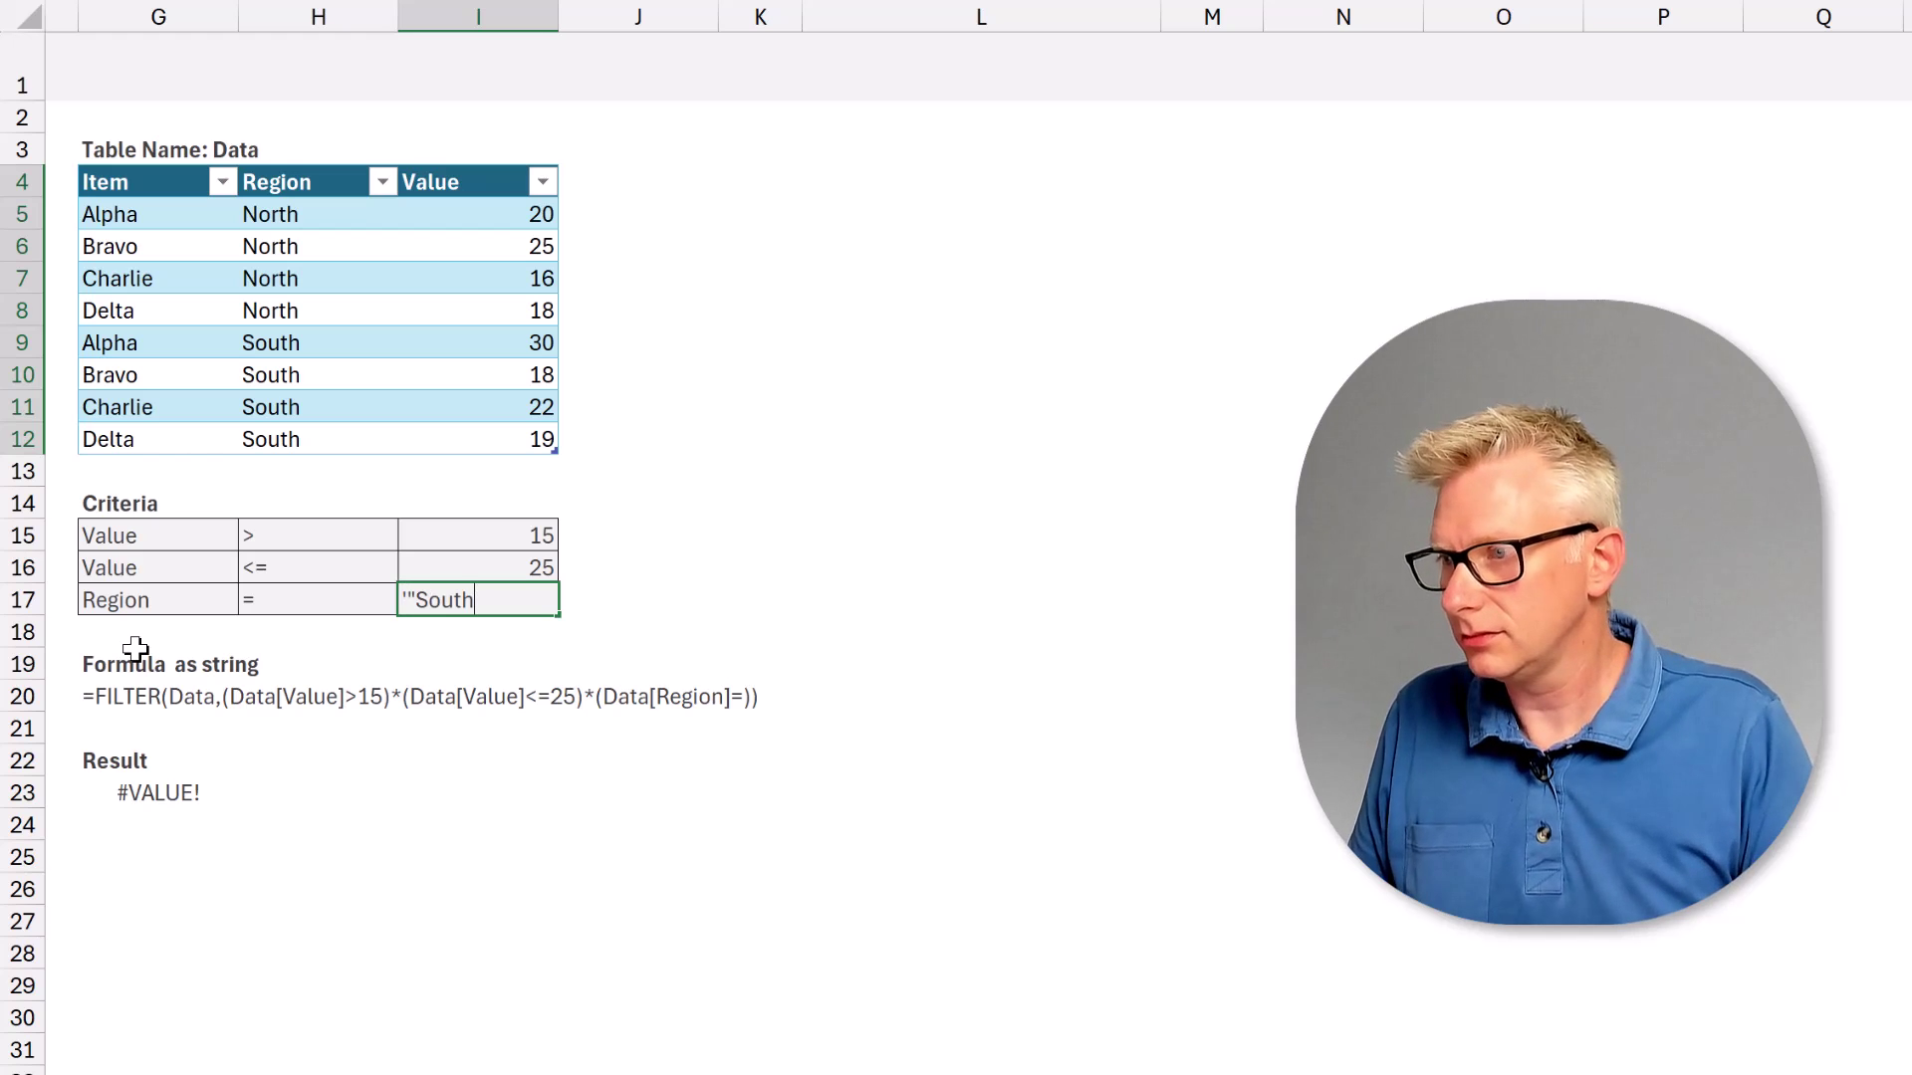
{"action": "type", "text": "'\"South\""}
{"action": "key", "text": "Return"}
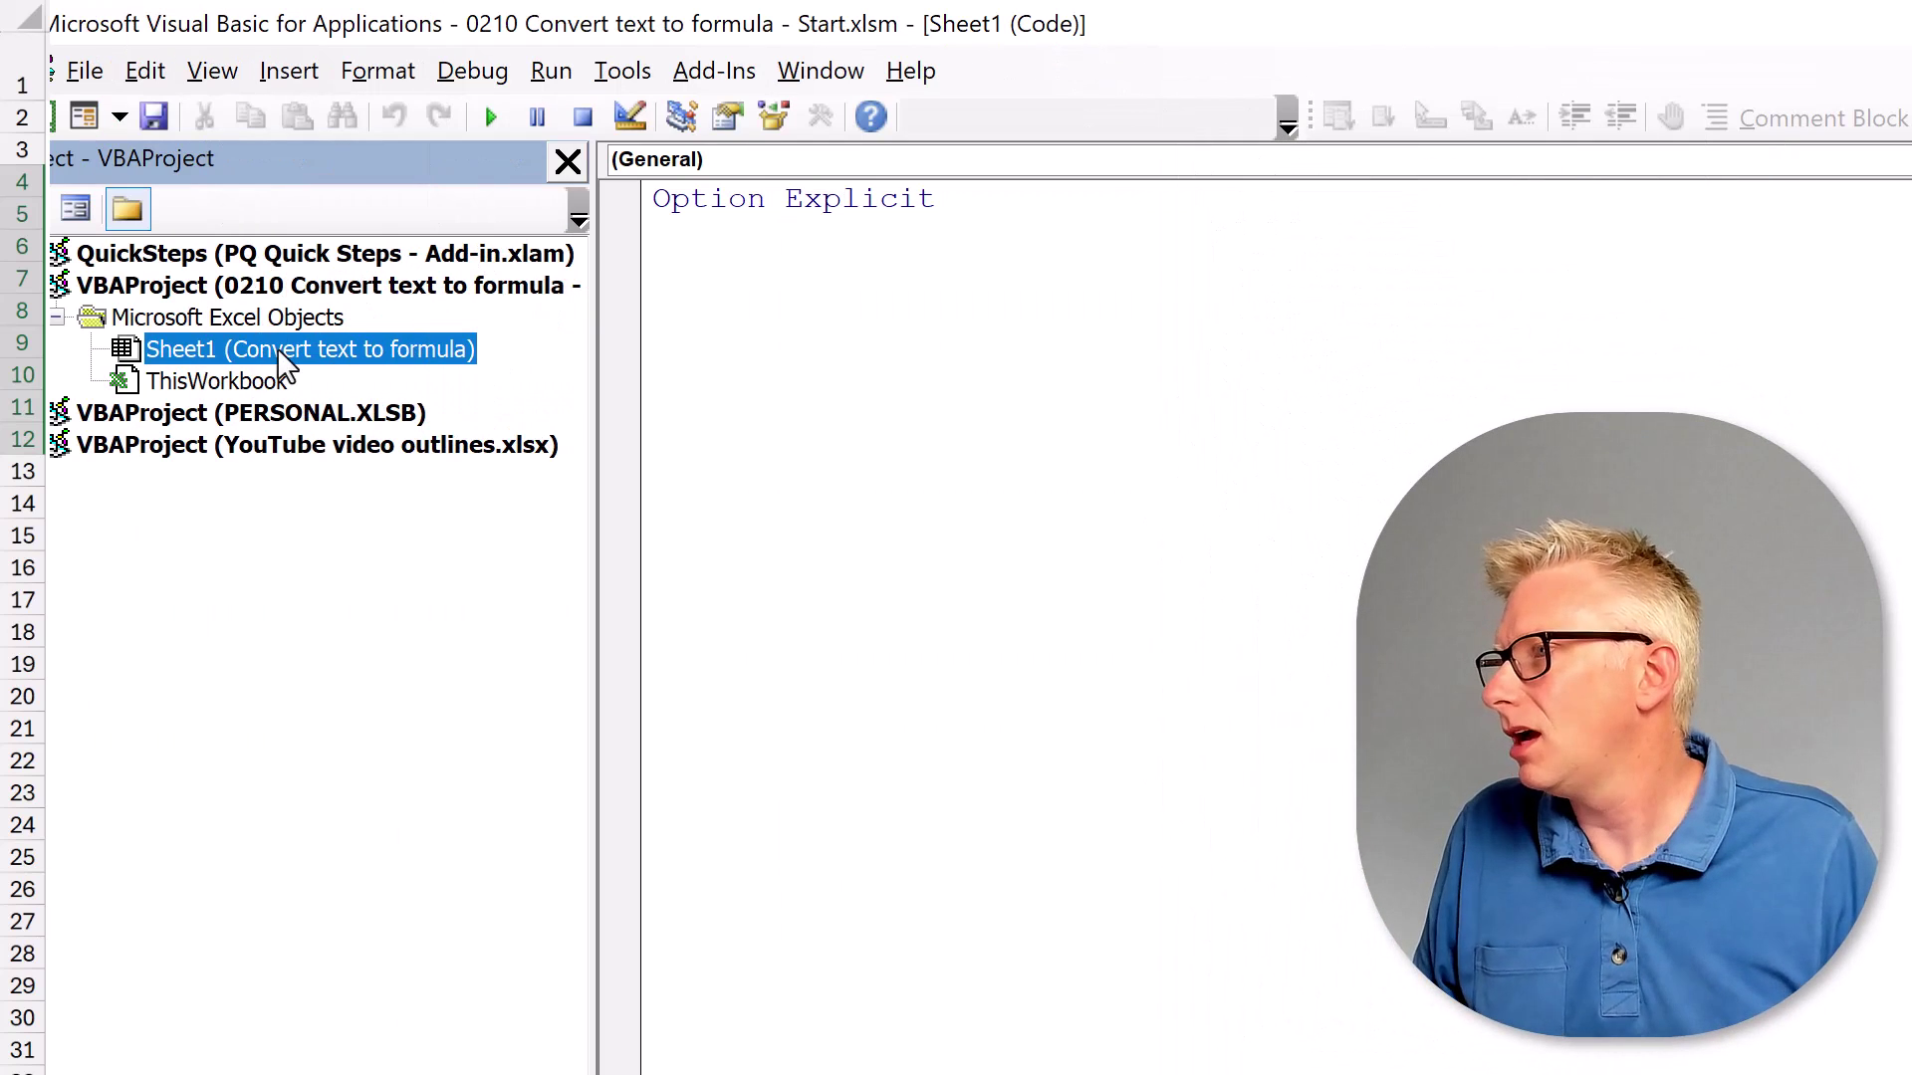
In the Visual Basic editor, add a module to the 0210 workbook's project containing volatile function fxTextToFormulaUDF(text As String) that returns Application.Caller.Parent.Evaluate(text)
{"action": "left_click", "coordinate": [303, 286]}
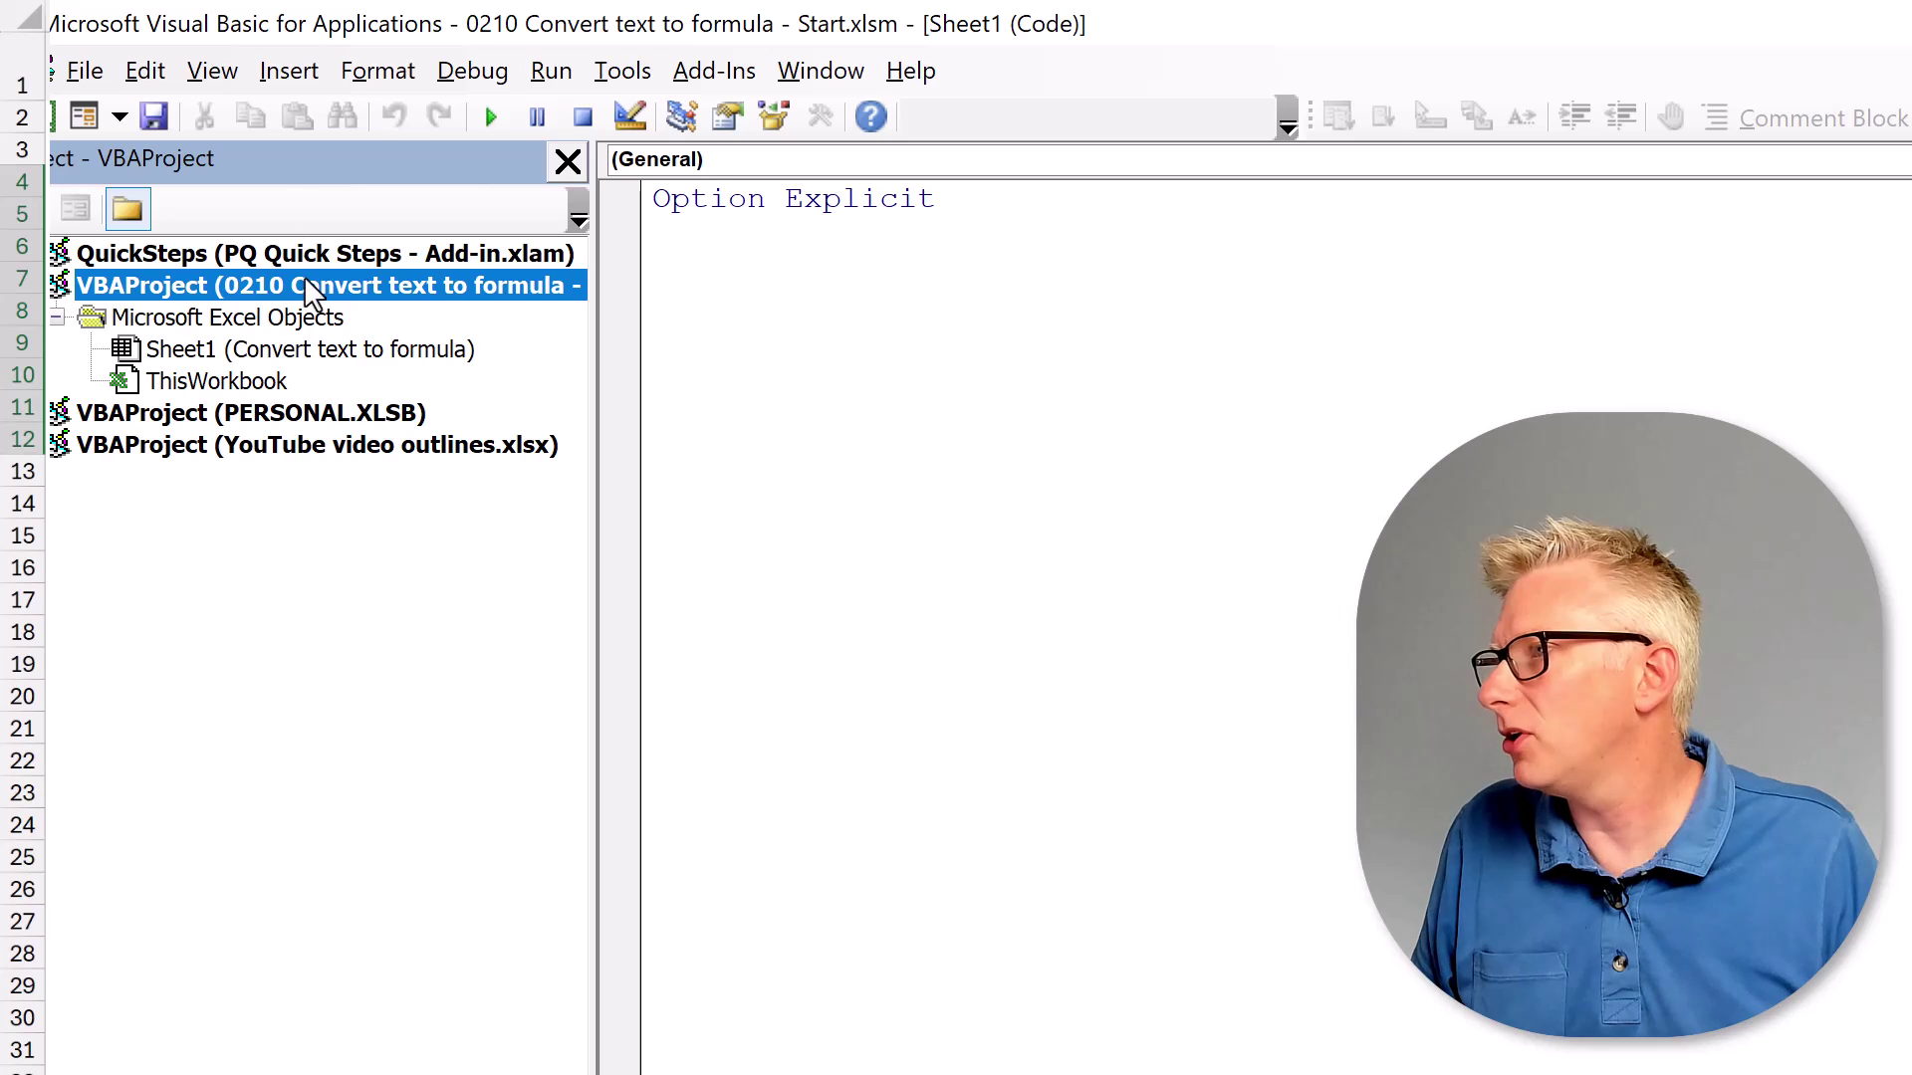
{"action": "left_click", "coordinate": [289, 71]}
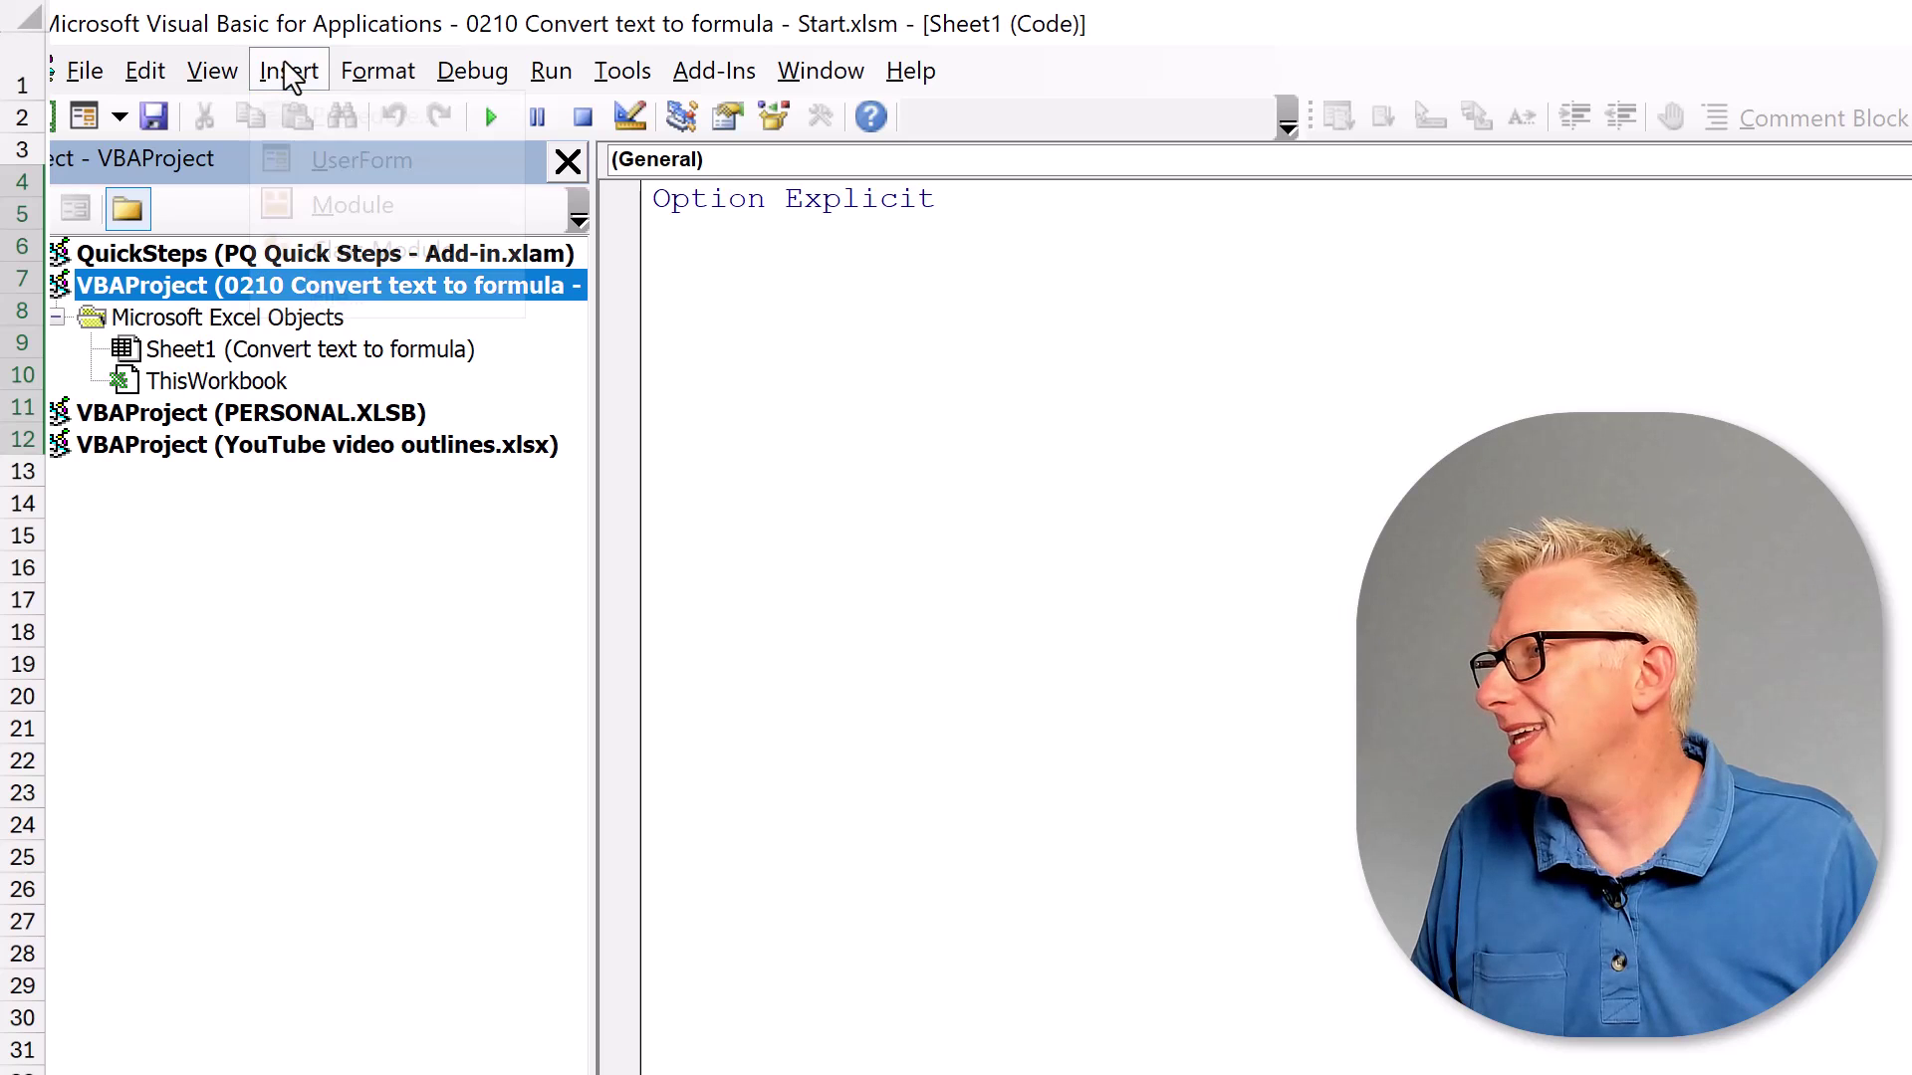
{"action": "left_click", "coordinate": [327, 207]}
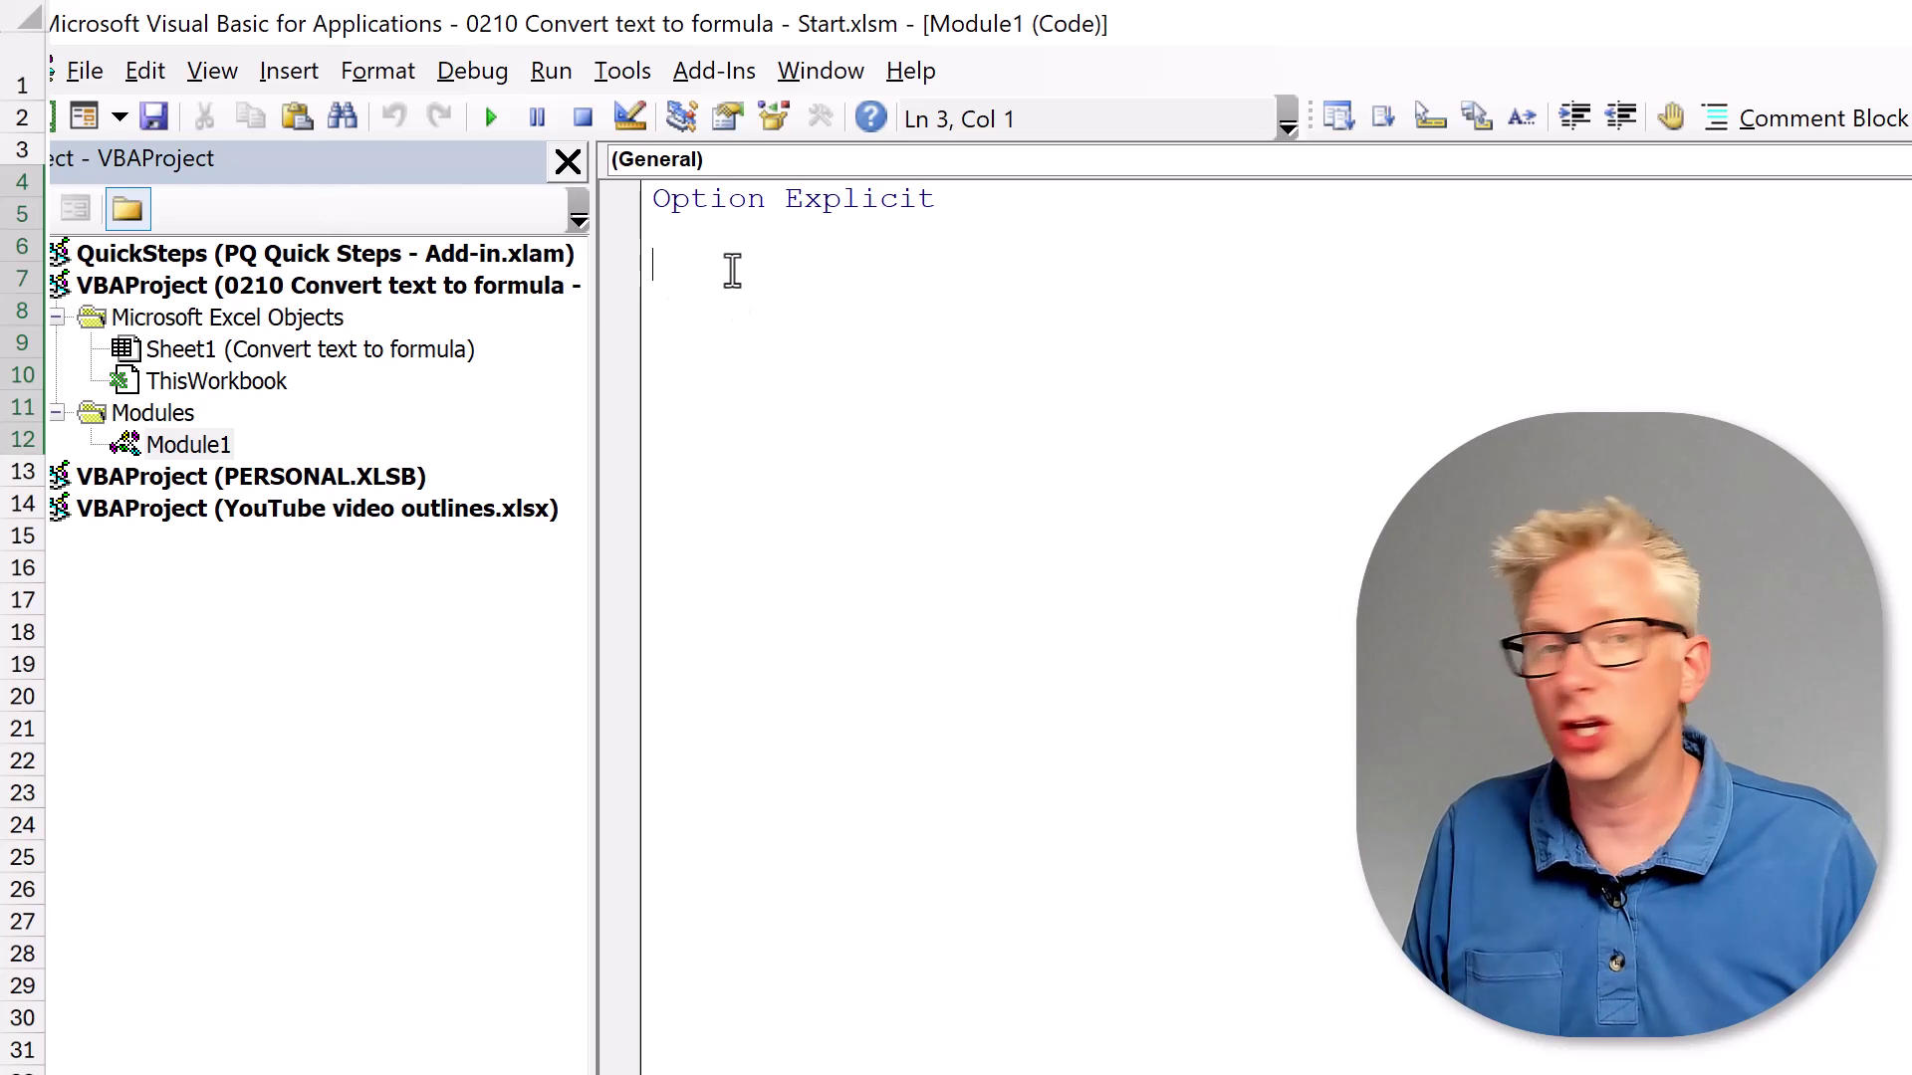
{"action": "type", "text": "Function fxTextToFormulaUDF(text As String) Application.Volatile fxTextToFormulaUDF = Application.Caller.Parent.Evaluate(text) End Function"}
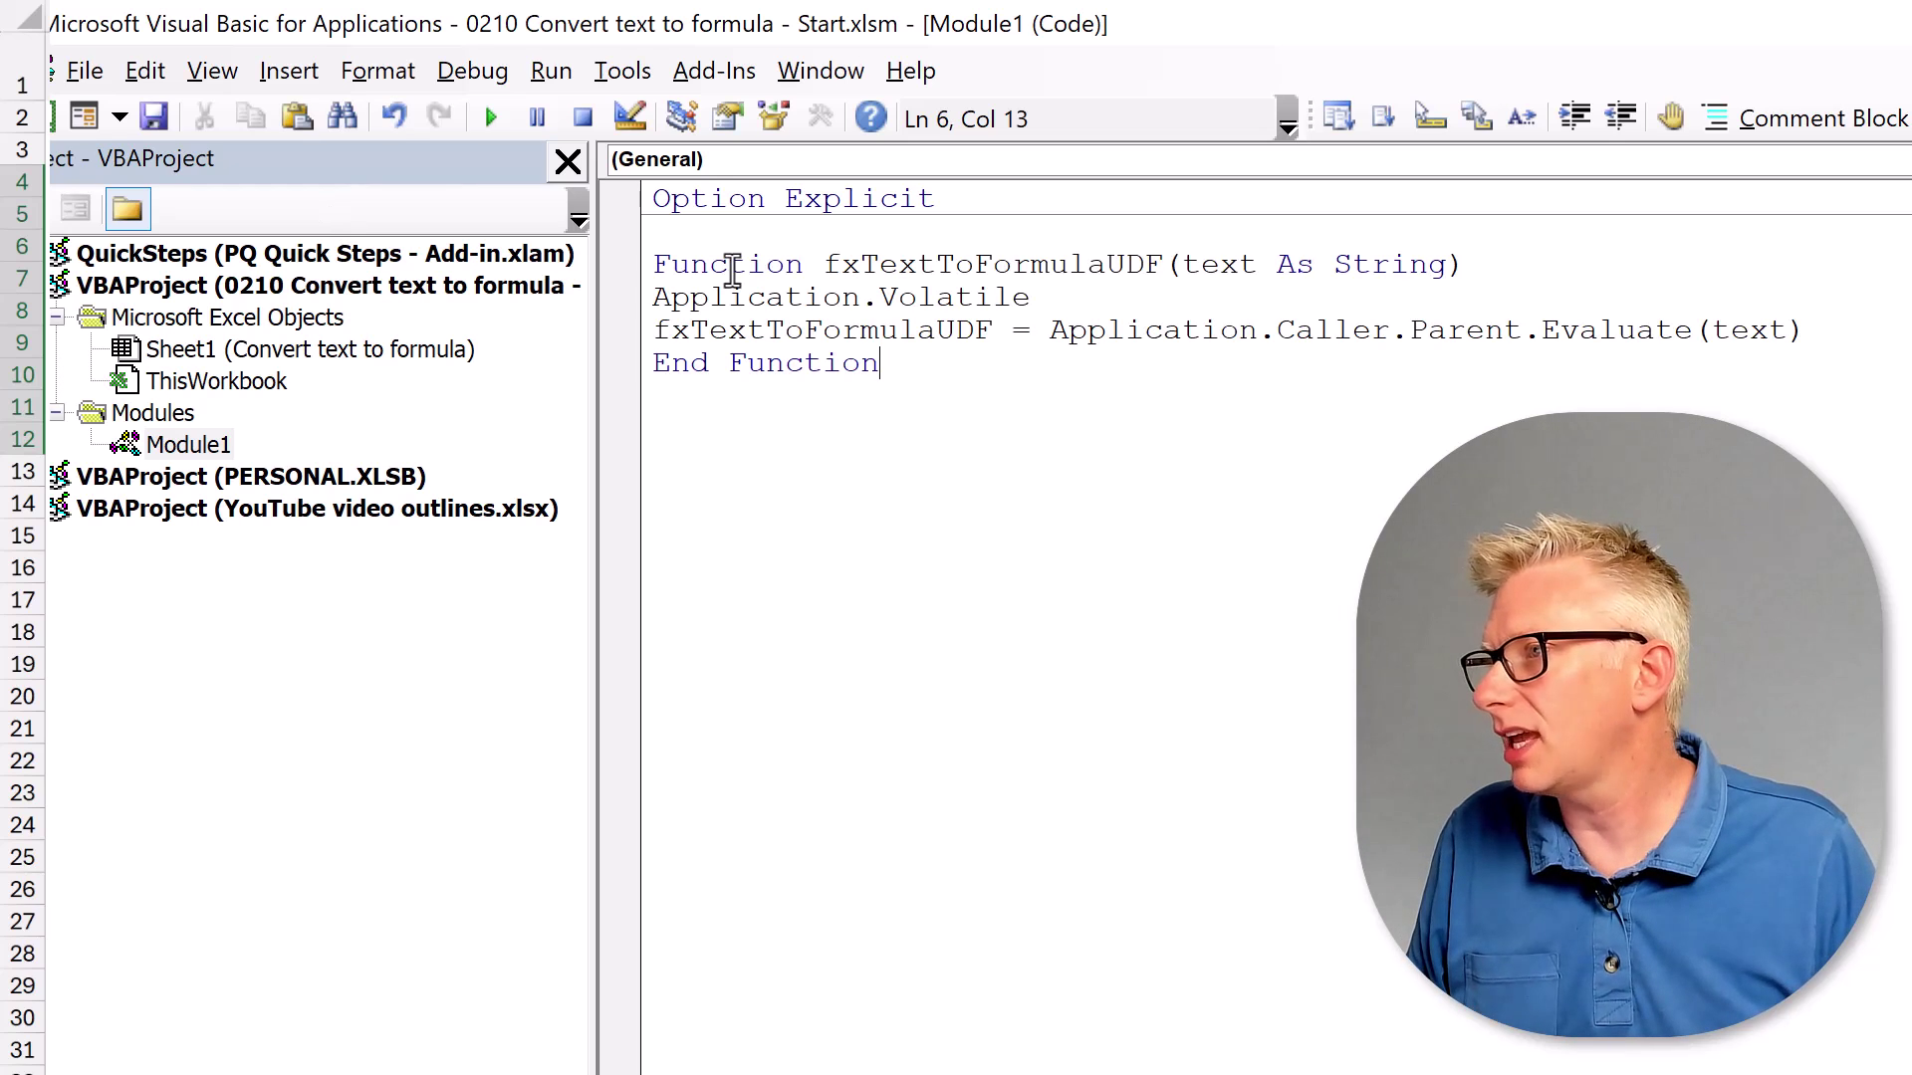
Review the function's declaration, its Application.Volatile line and its Evaluate assignment by highlighting each line
{"action": "left_click_drag", "start_coordinate": [1464, 264], "coordinate": [645, 254]}
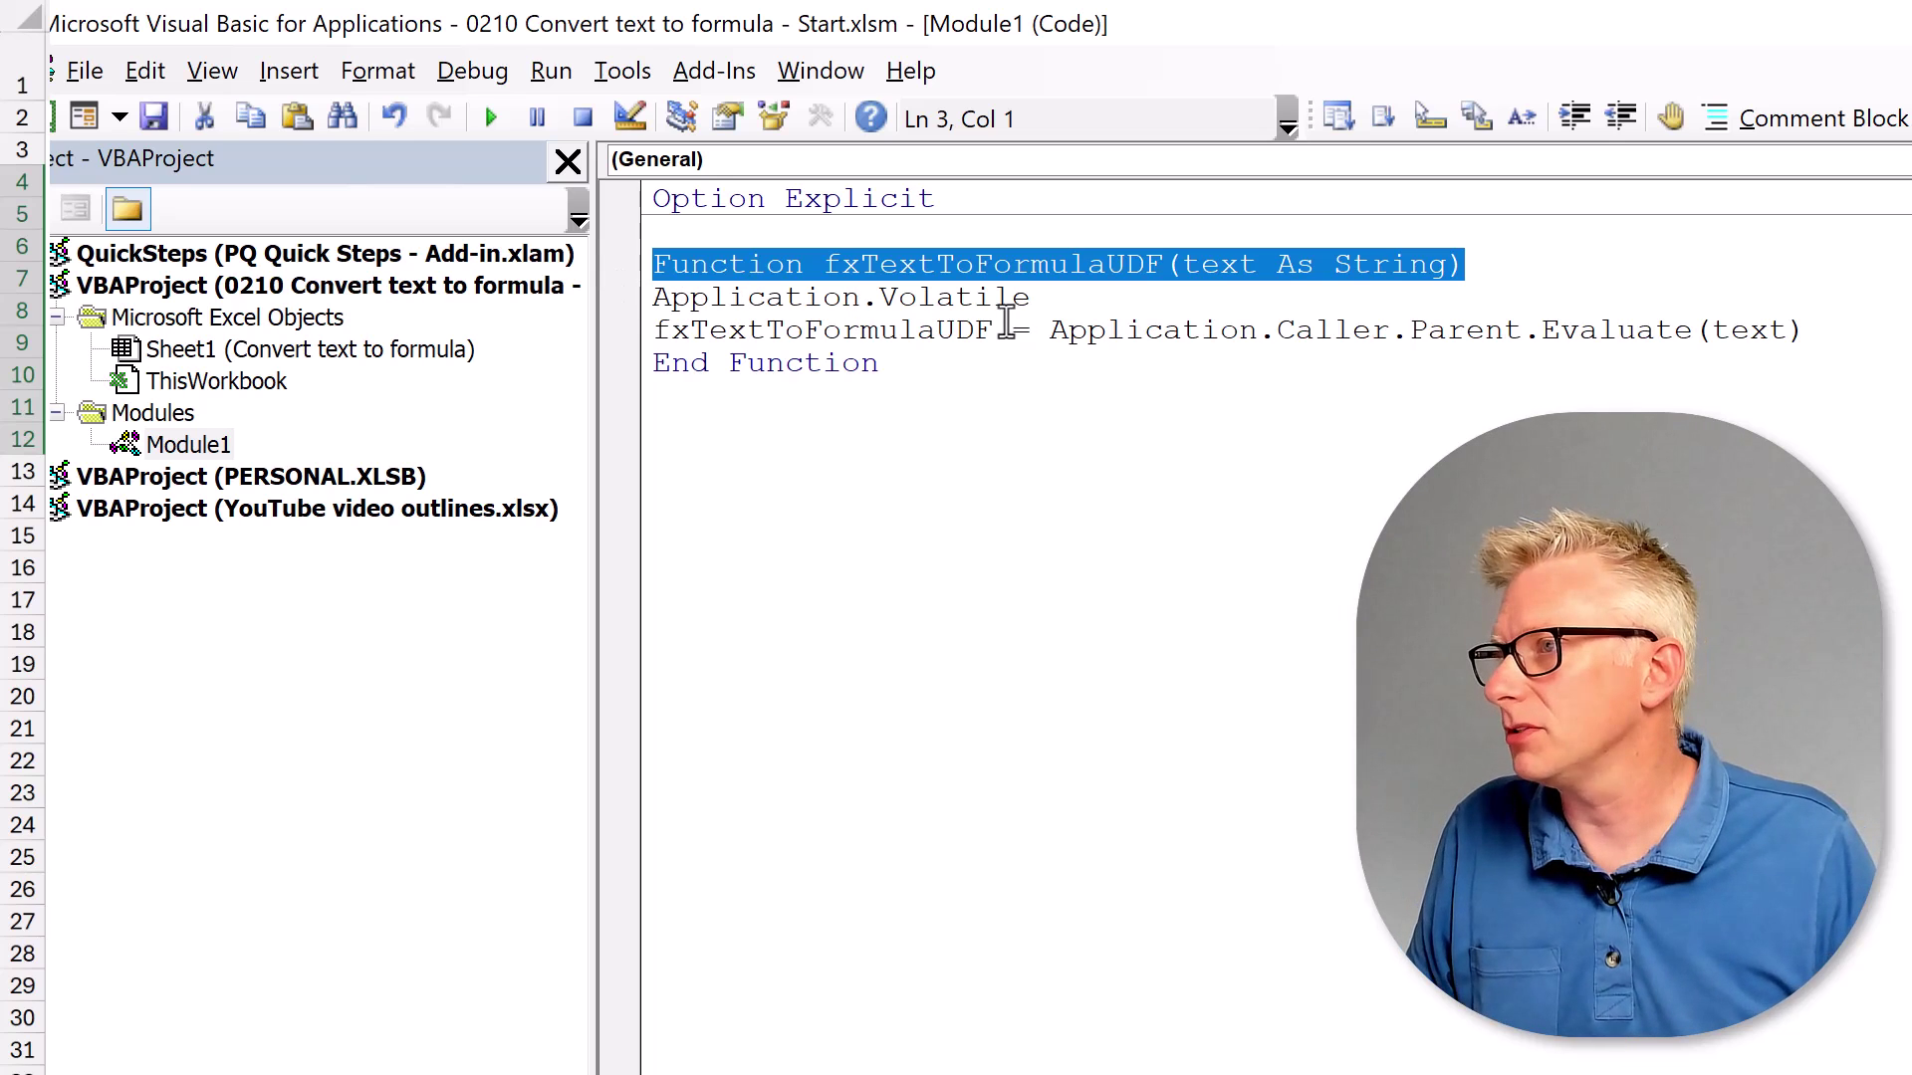
{"action": "left_click_drag", "start_coordinate": [1030, 297], "coordinate": [642, 296]}
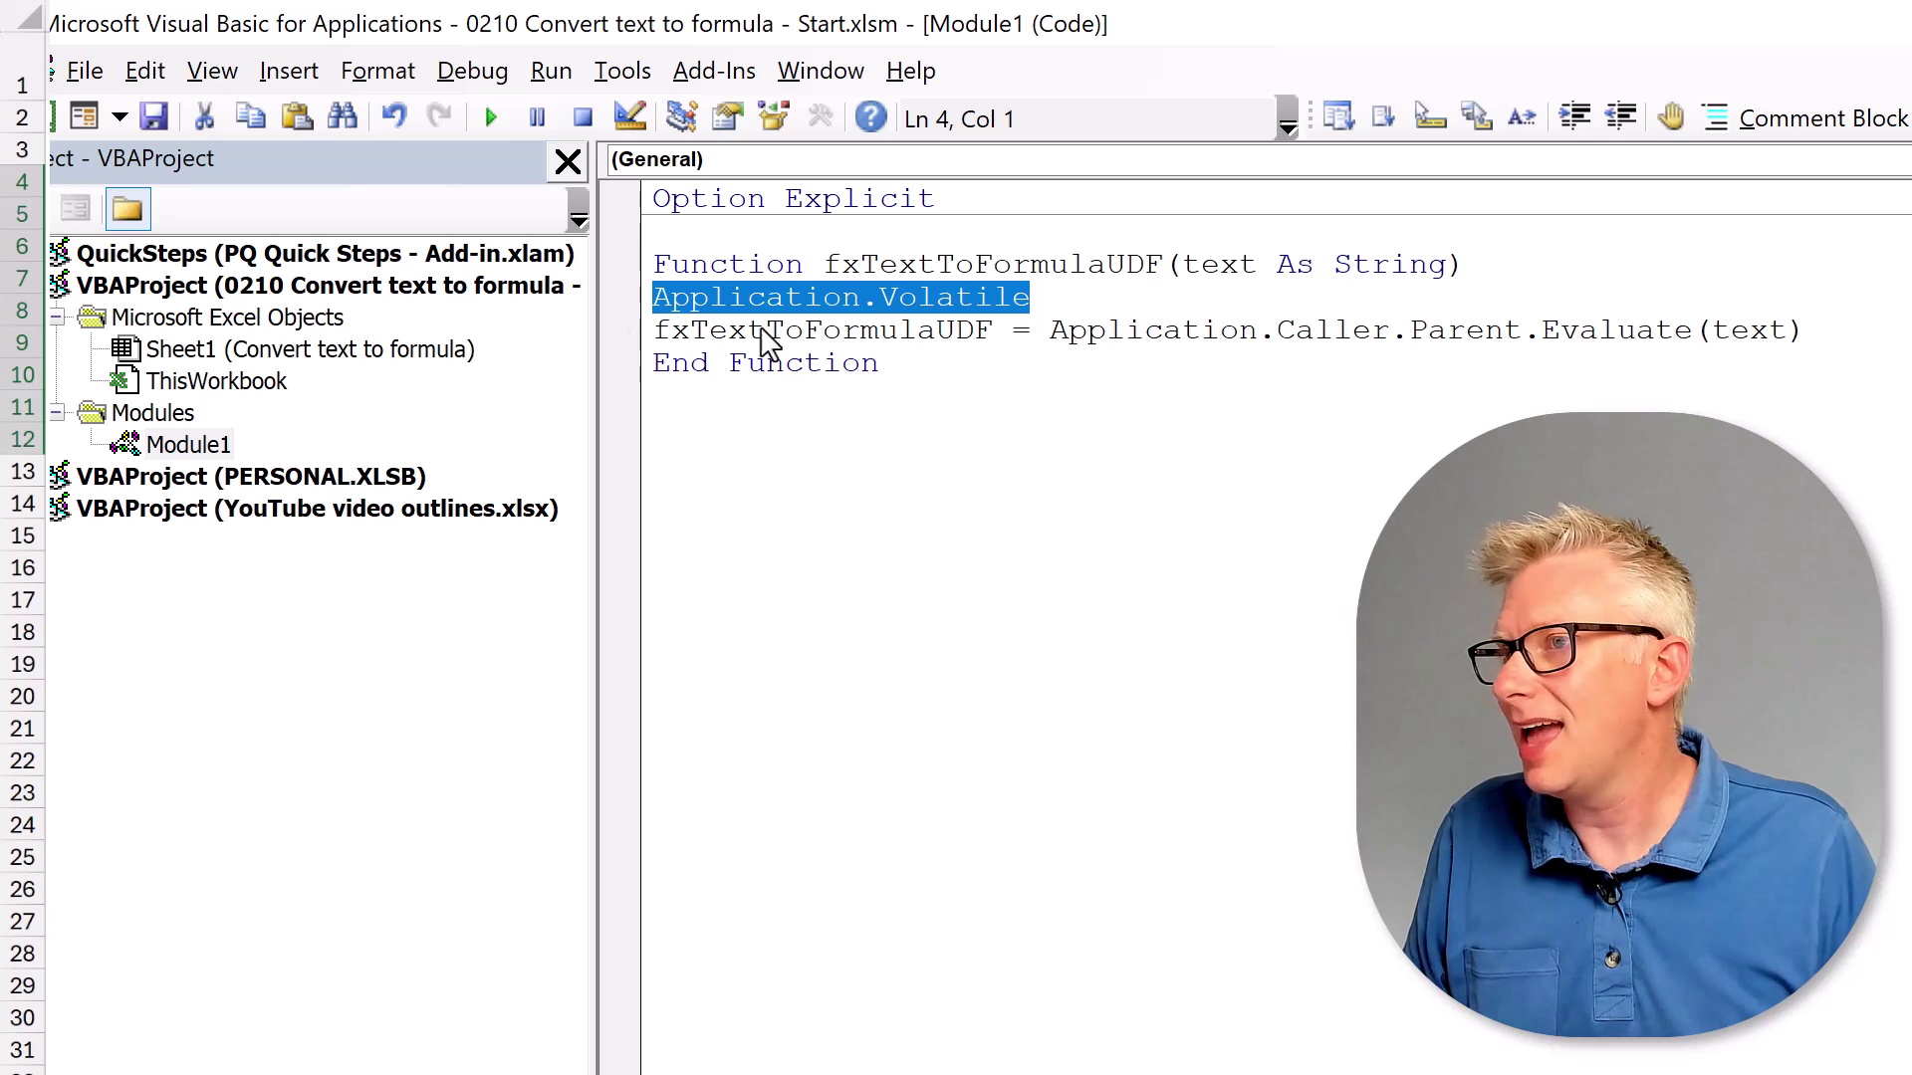
{"action": "left_click_drag", "start_coordinate": [1804, 332], "coordinate": [623, 331]}
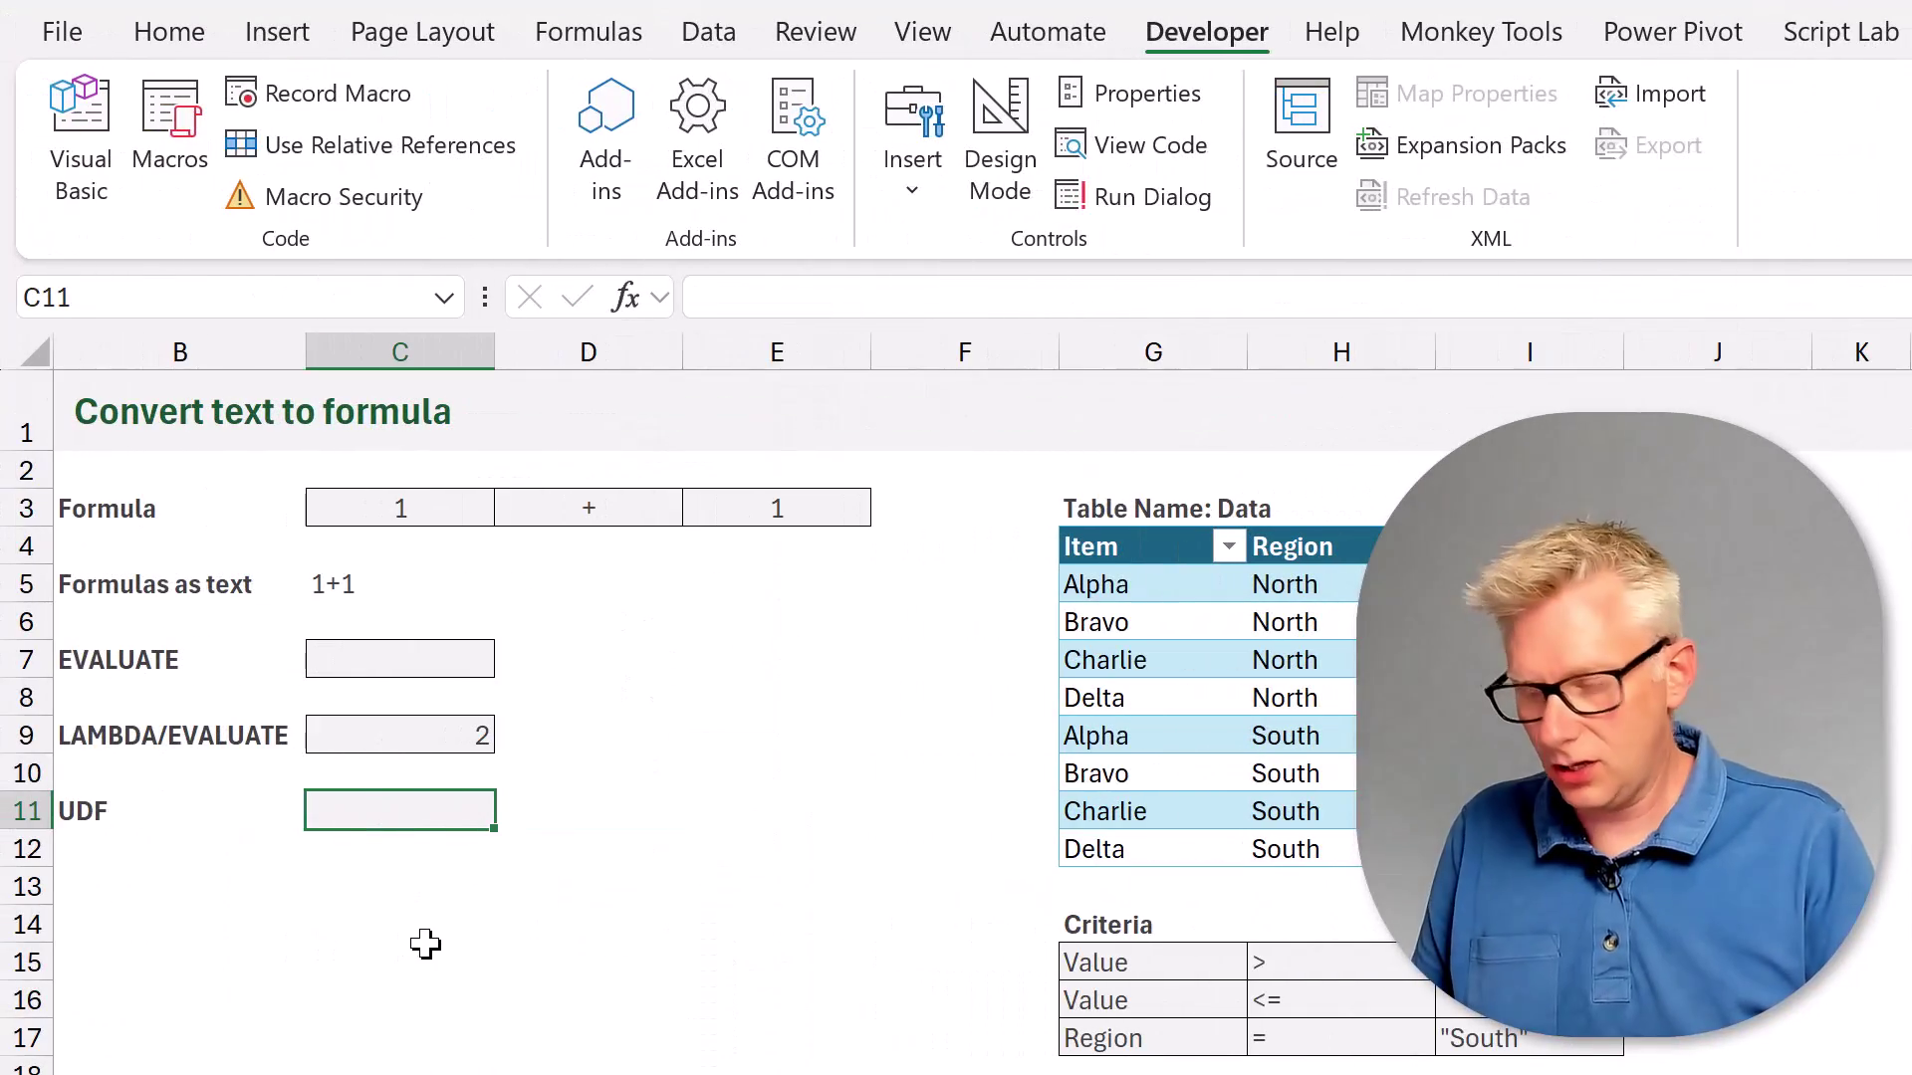
Return to the worksheet and enter =fxTextToFormulaUDF(C5) in cell C11 beside the UDF label
{"action": "type", "text": "=fx"}
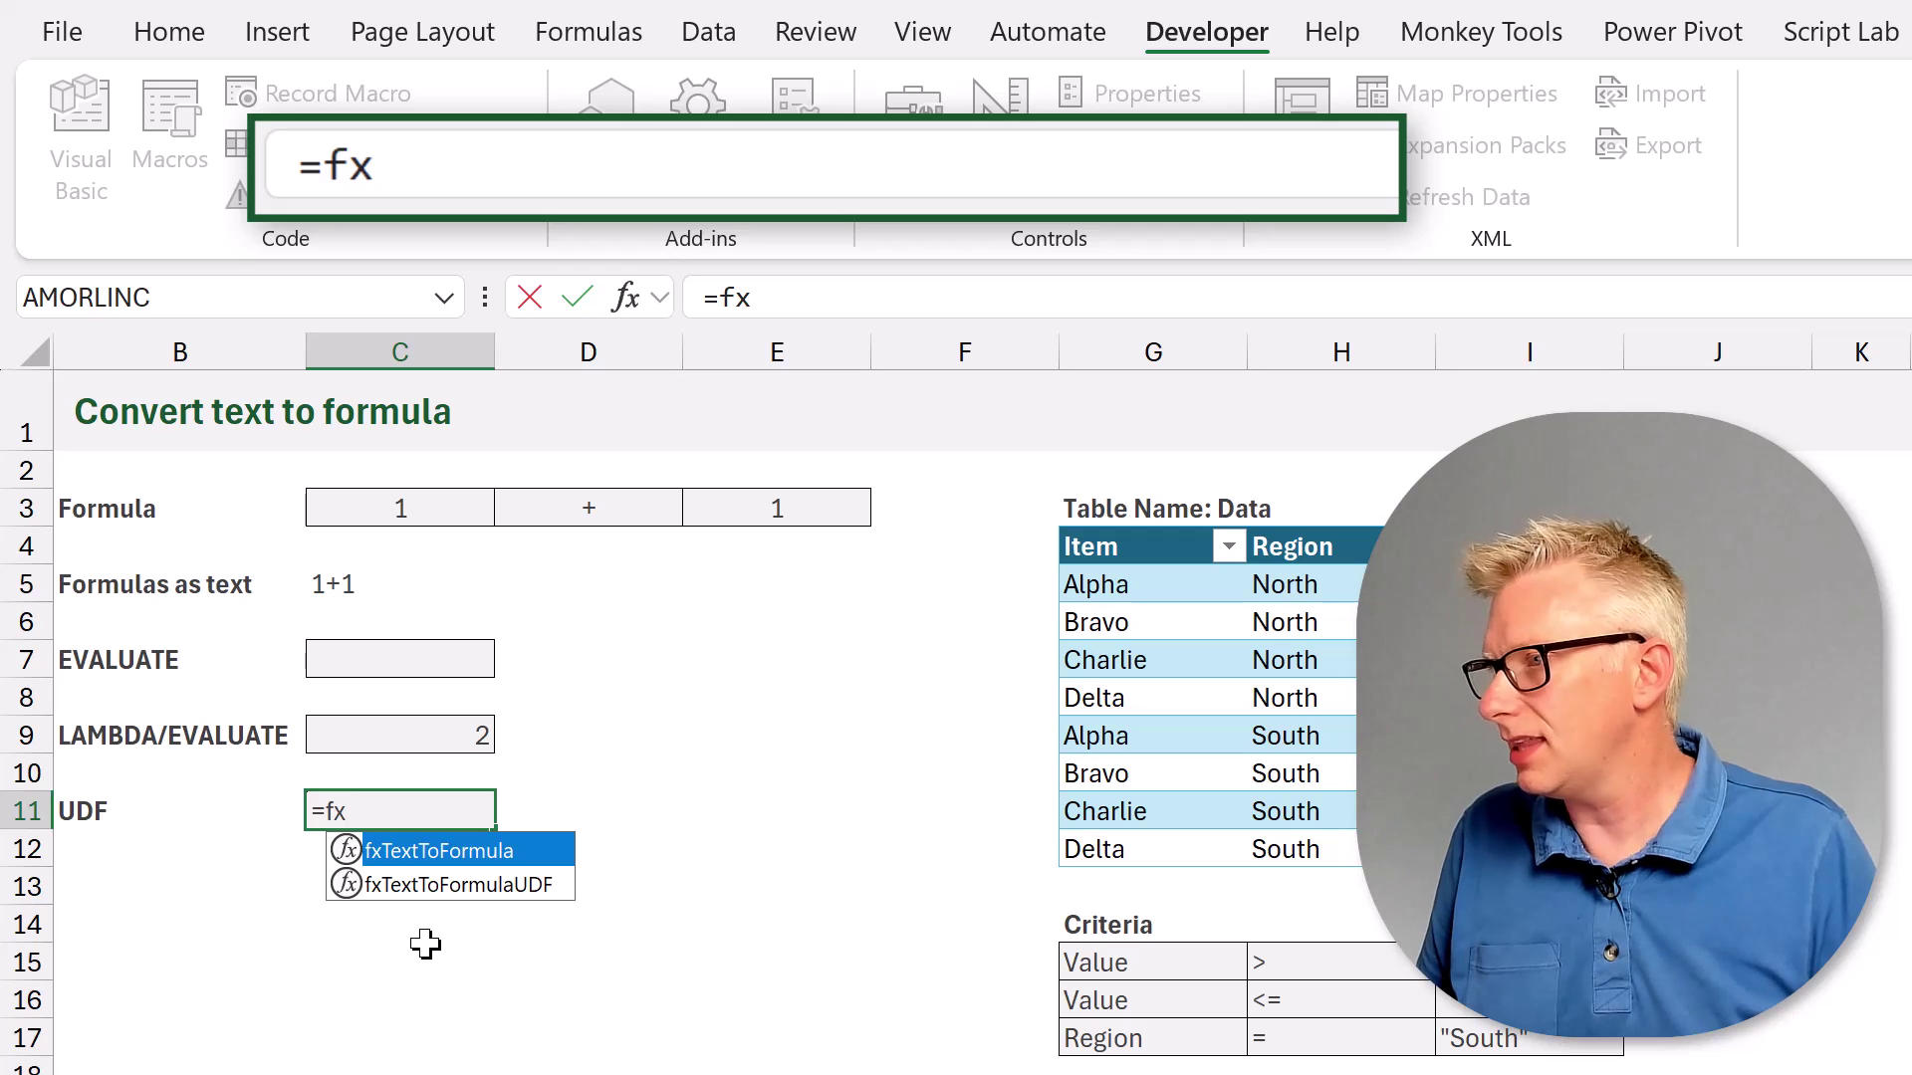
{"action": "key", "text": "Down"}
{"action": "key", "text": "Tab"}
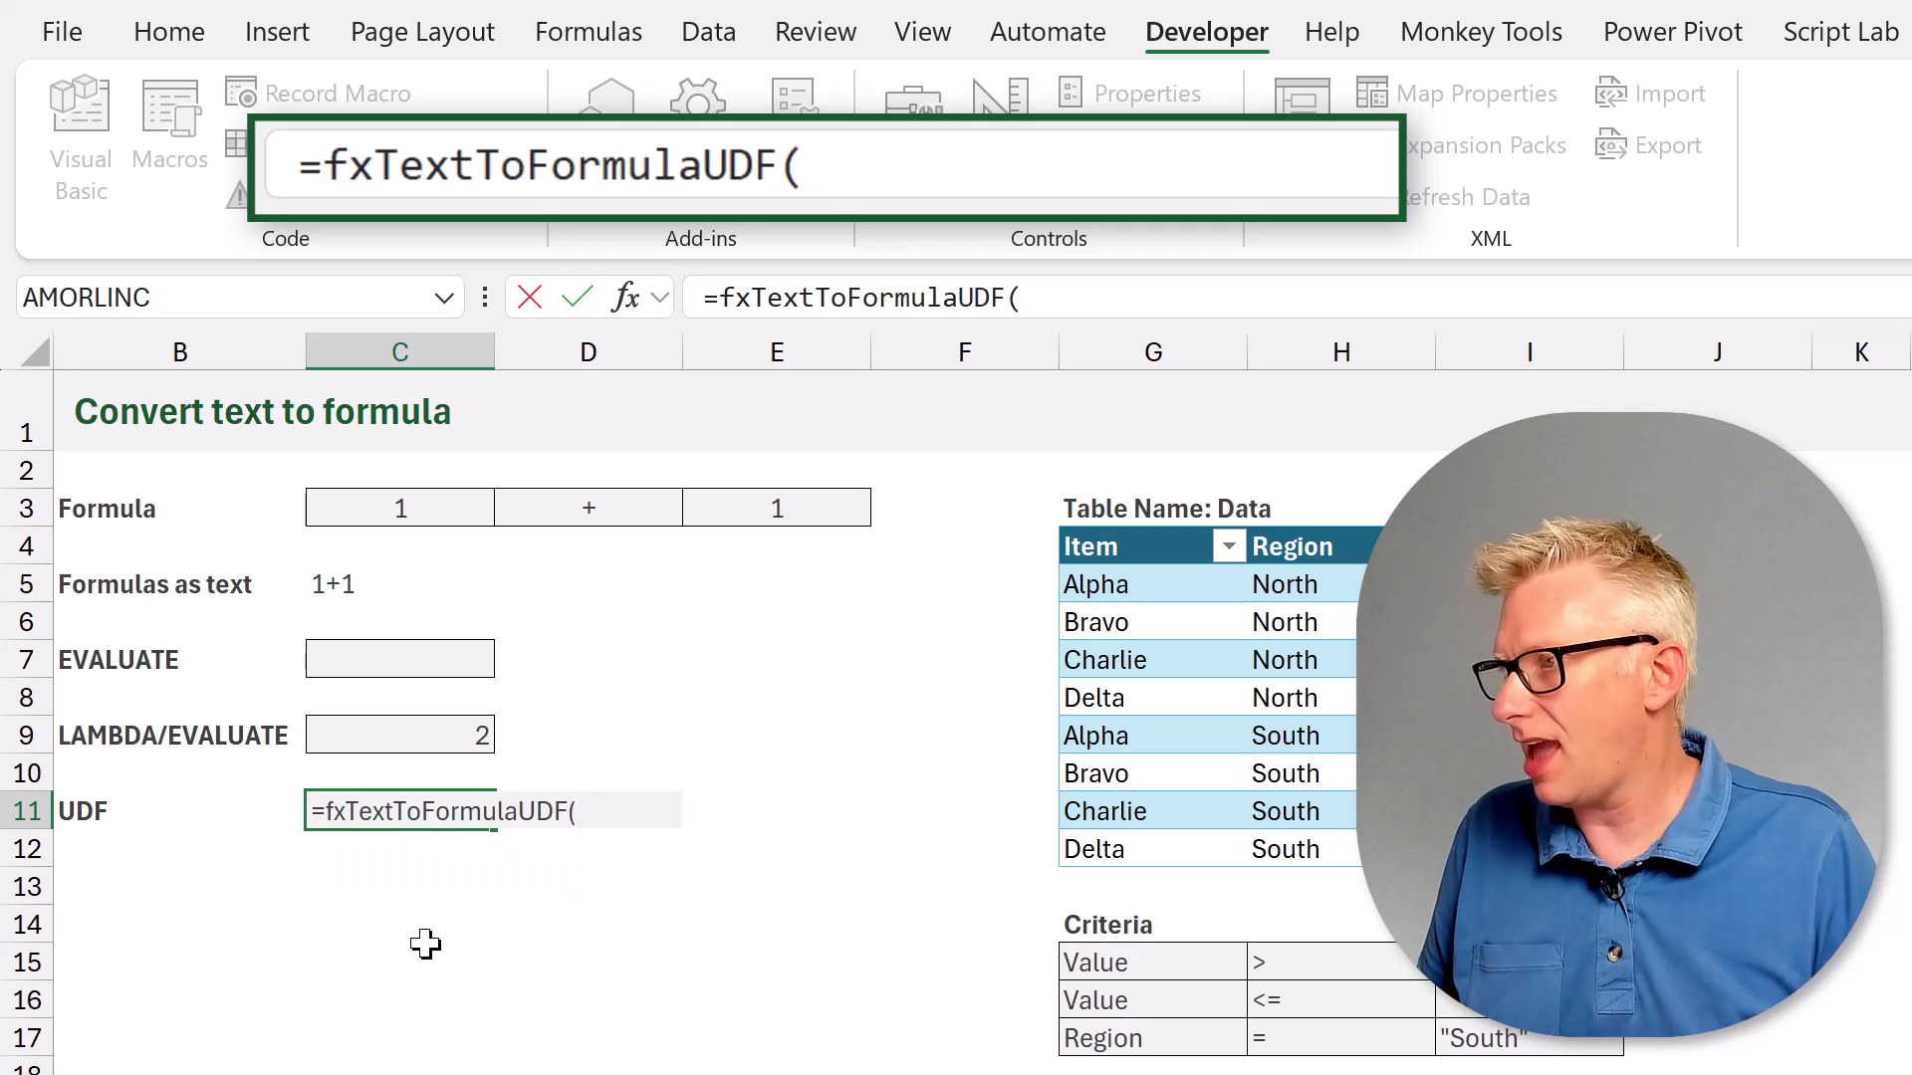
{"action": "left_click", "coordinate": [355, 575]}
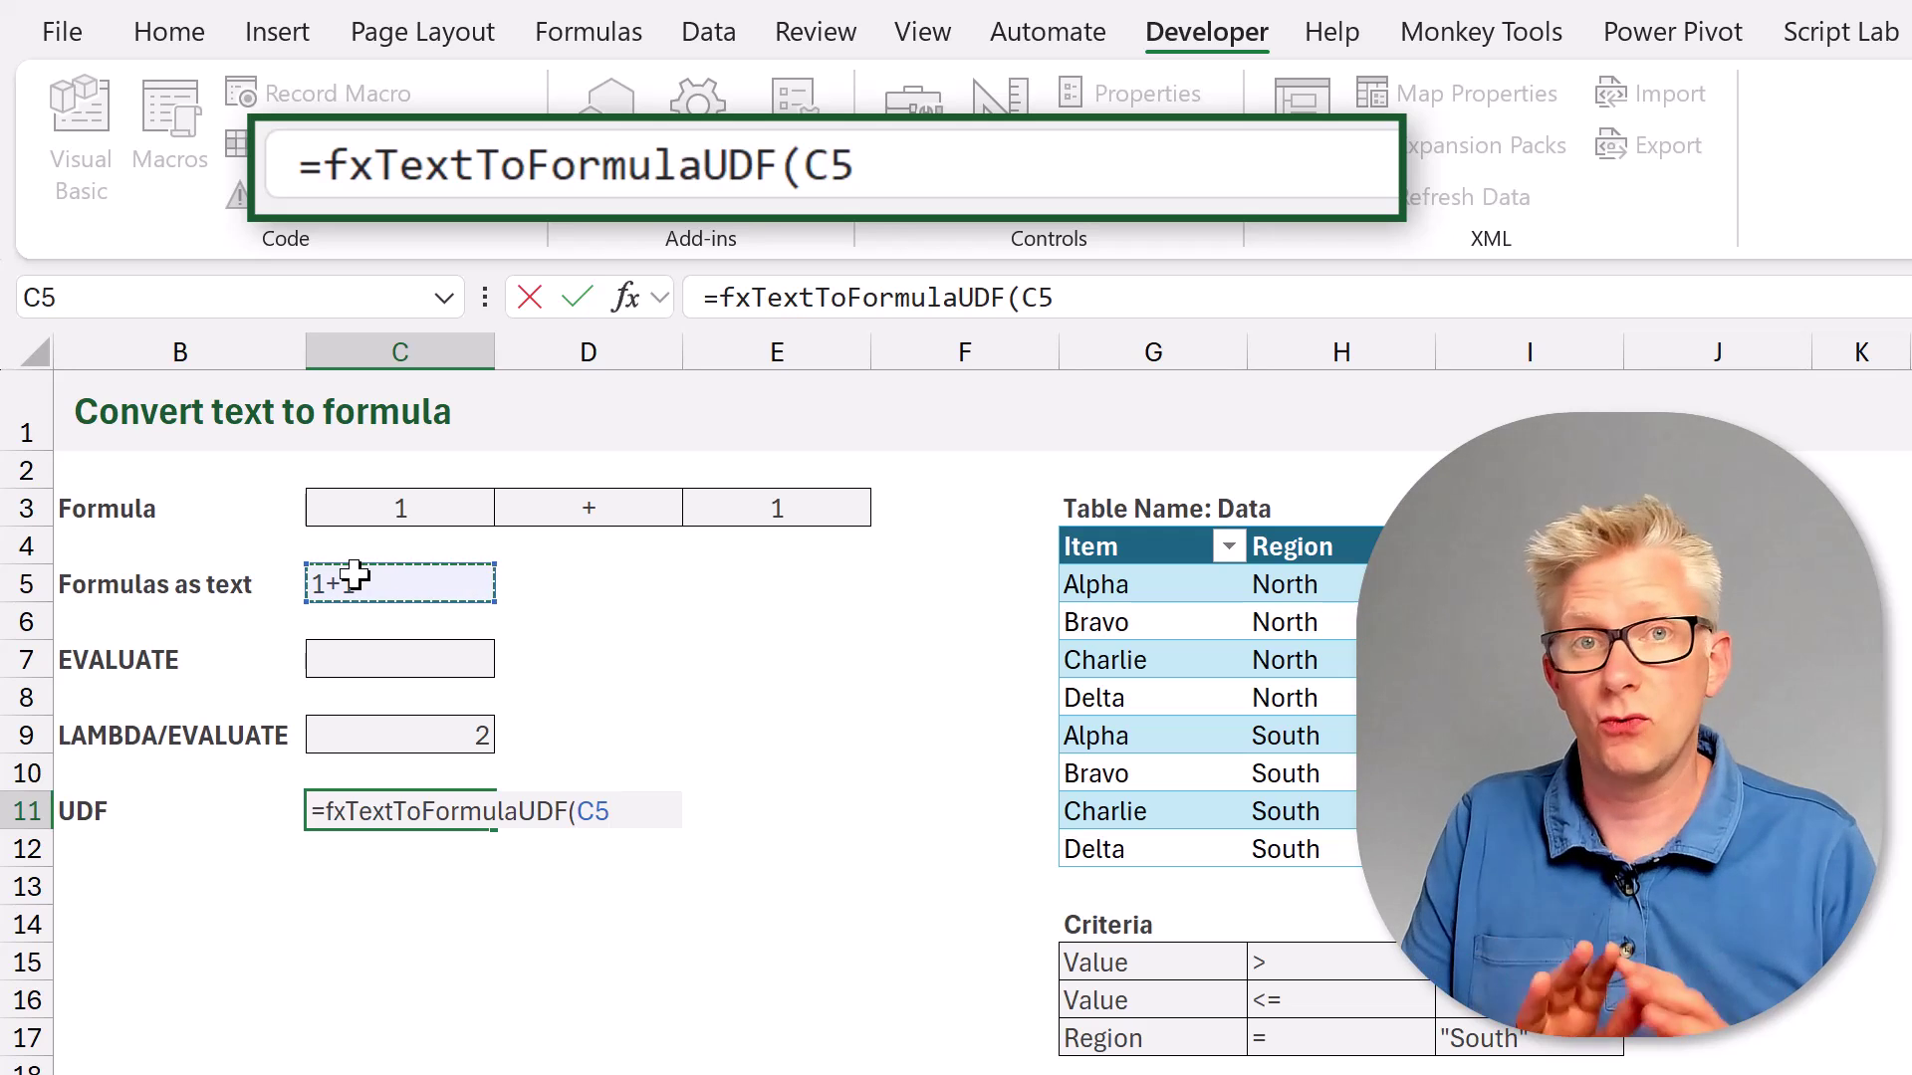
{"action": "type", "text": ")"}
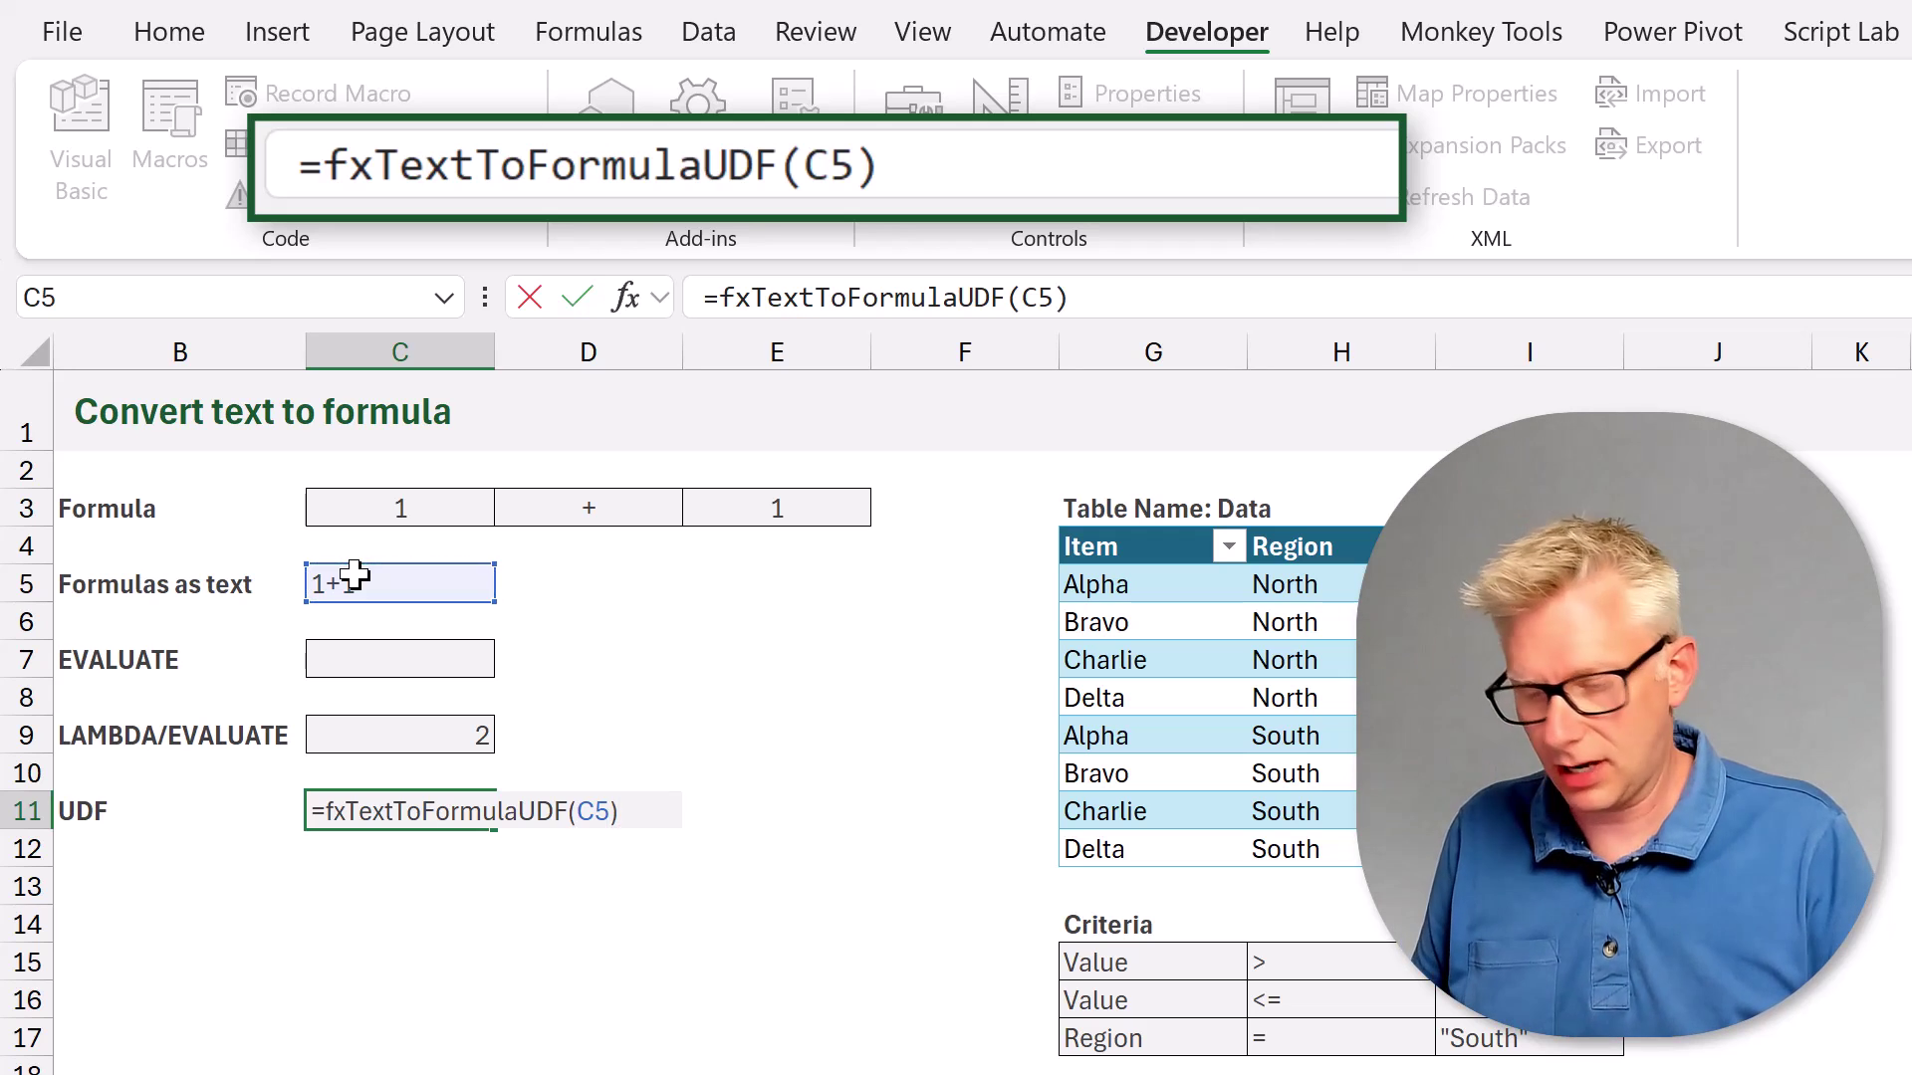
{"action": "key", "text": "Return"}
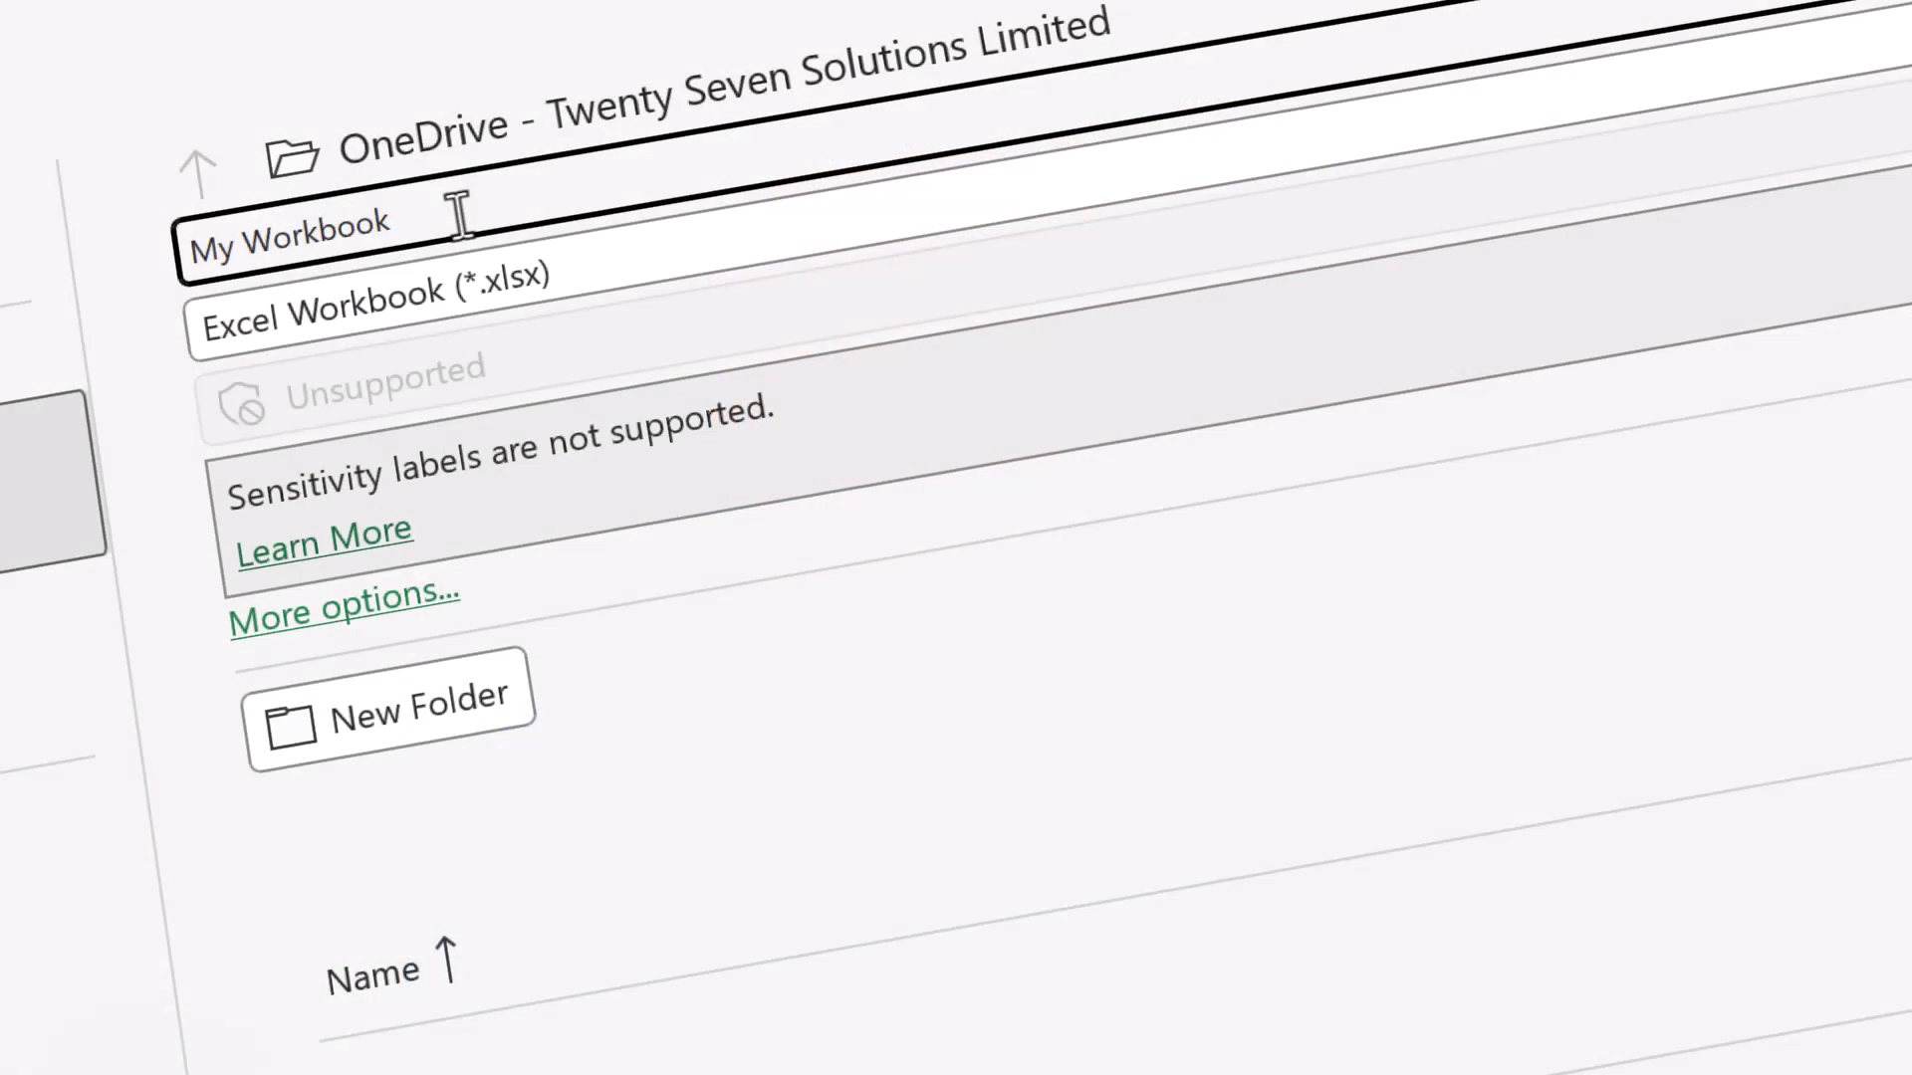
Set the file type for saving My Workbook to Excel Macro-Enabled Workbook (*.xlsm)
{"action": "left_click", "coordinate": [558, 282]}
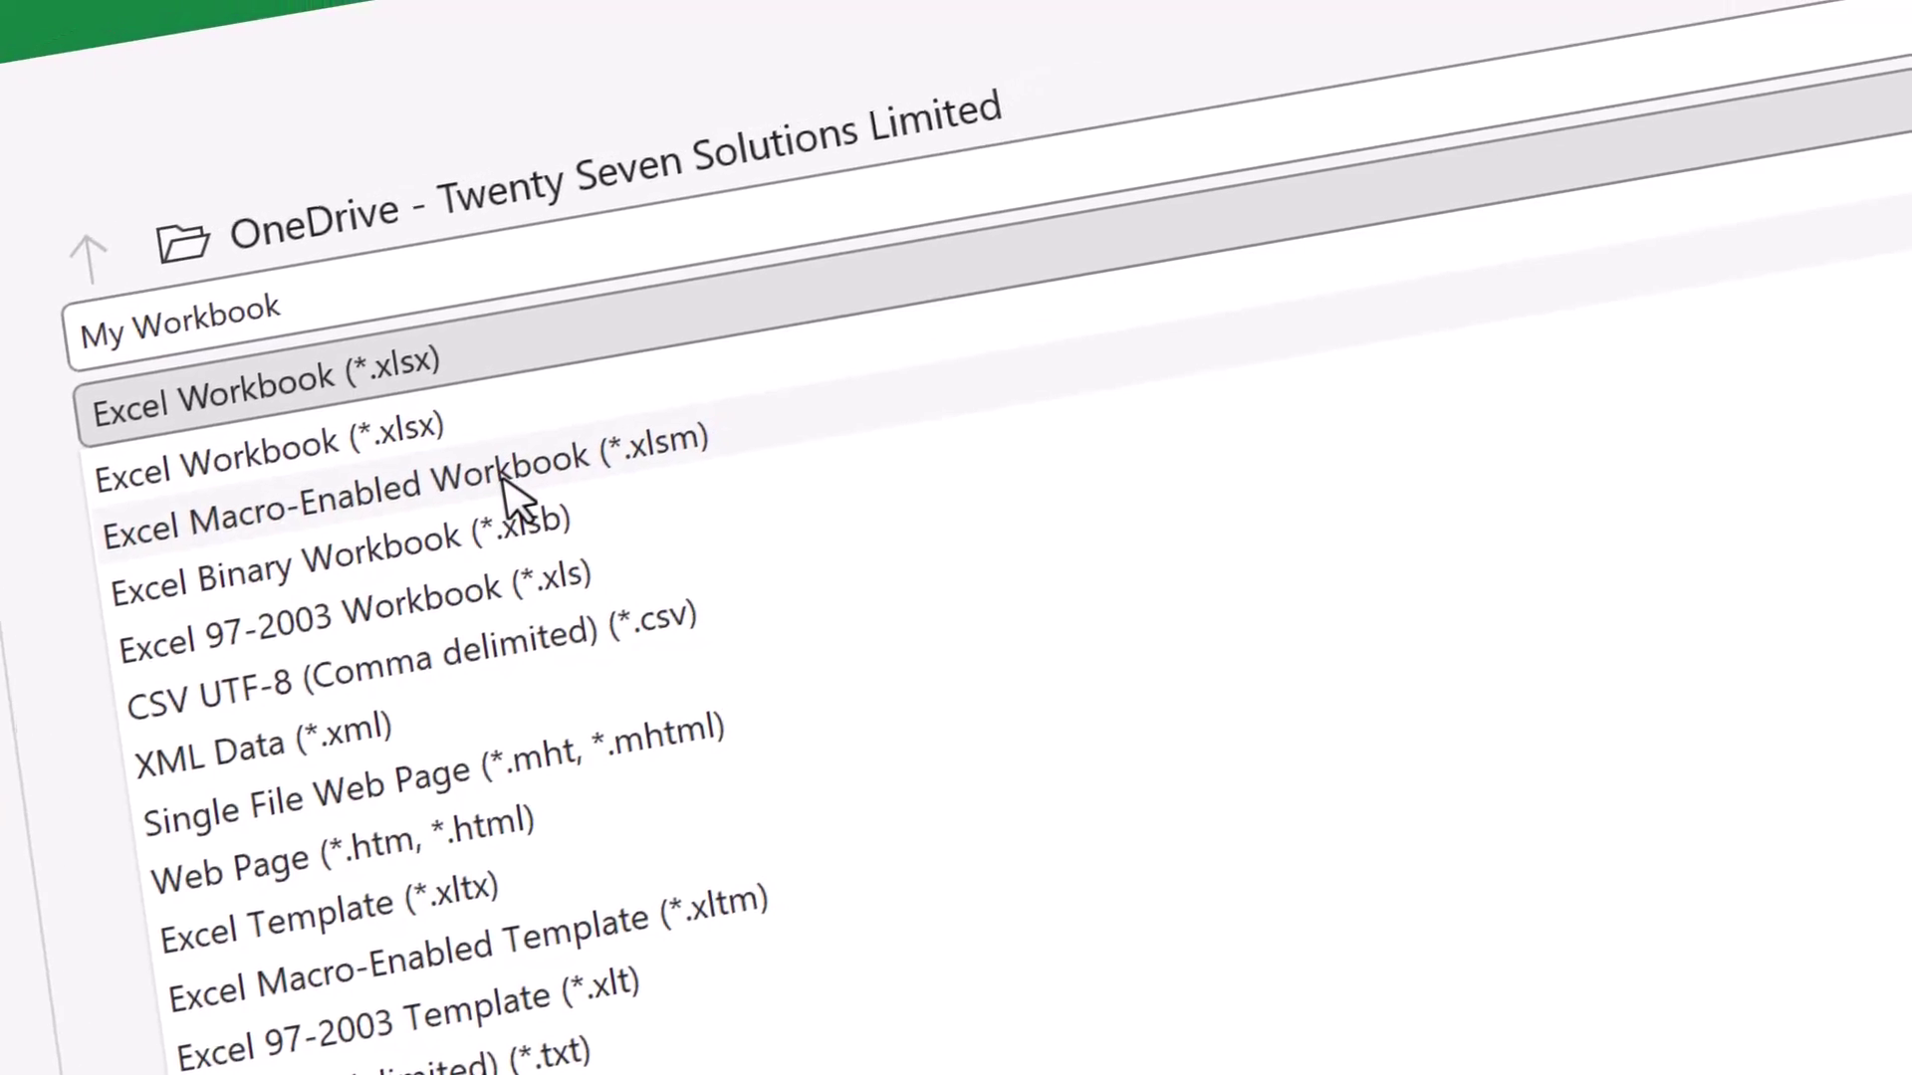
{"action": "left_click", "coordinate": [573, 428]}
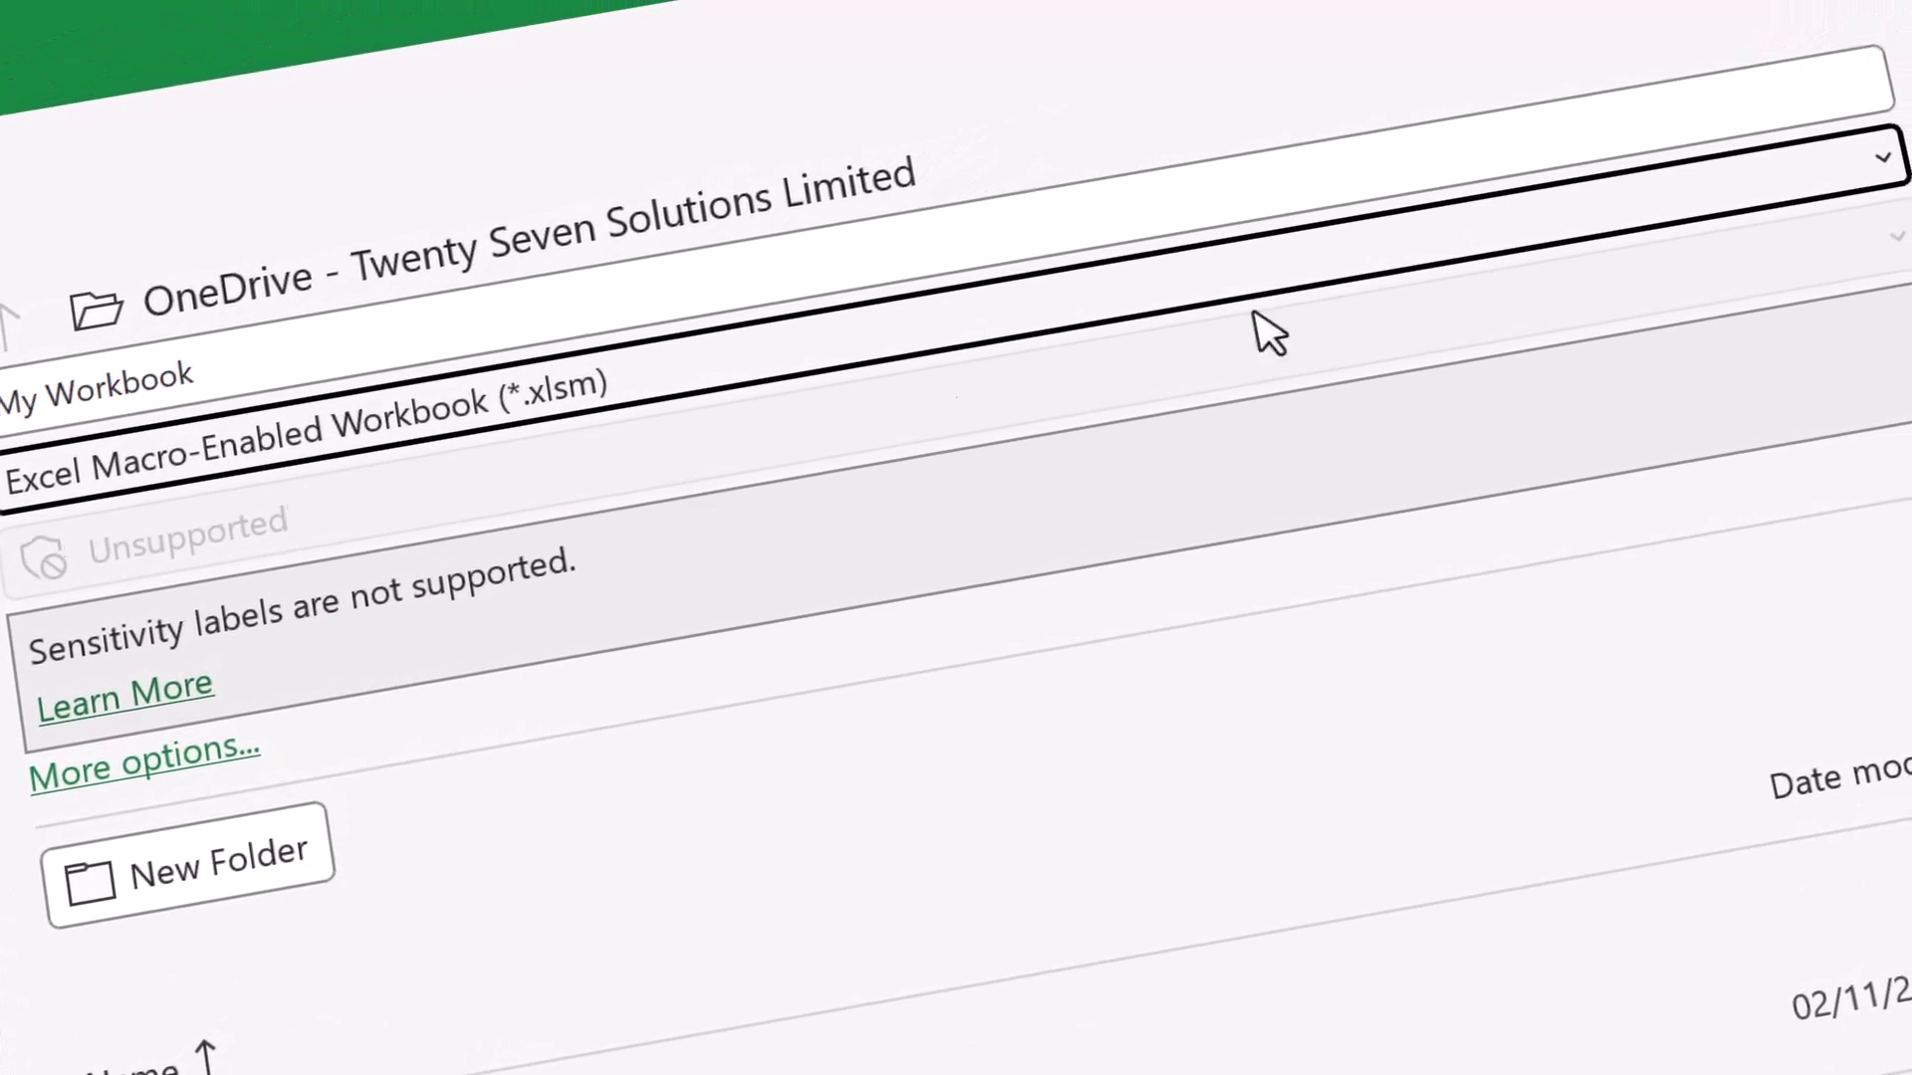